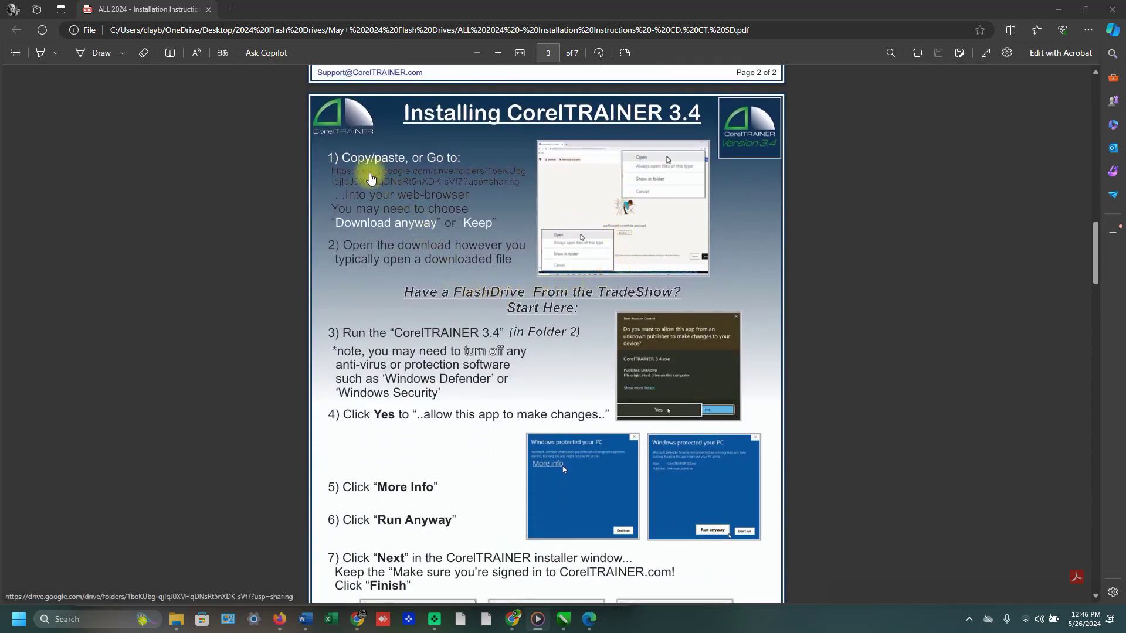
Follow the Google Drive link in the instructions PDF to the CorelTRAINER 3.4 folder.
drag(330, 176, 532, 182)
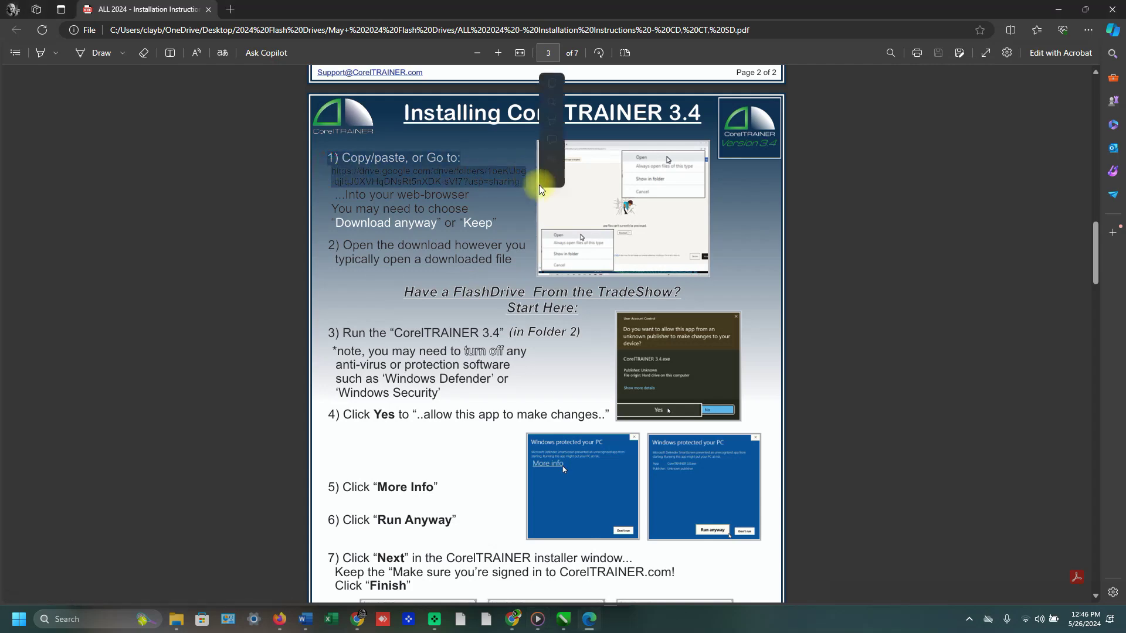
scroll(779, 259, up, 2)
click(491, 289)
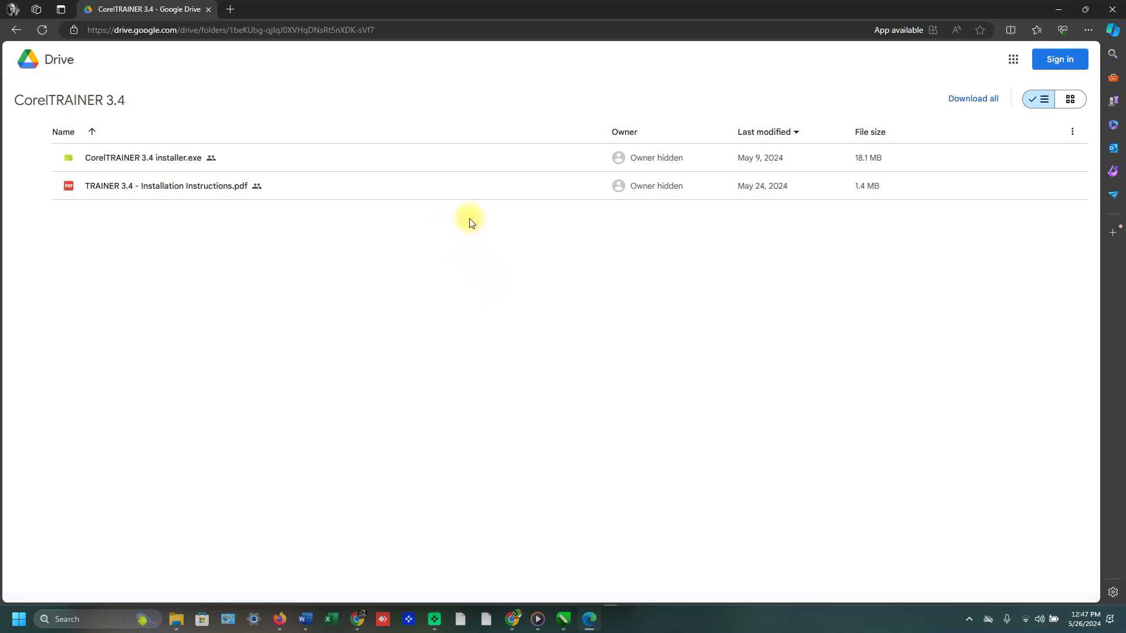
Download CorelTRAINER 3.4 installer.exe, choosing Download anyway at the dangerous-file warning.
click(913, 172)
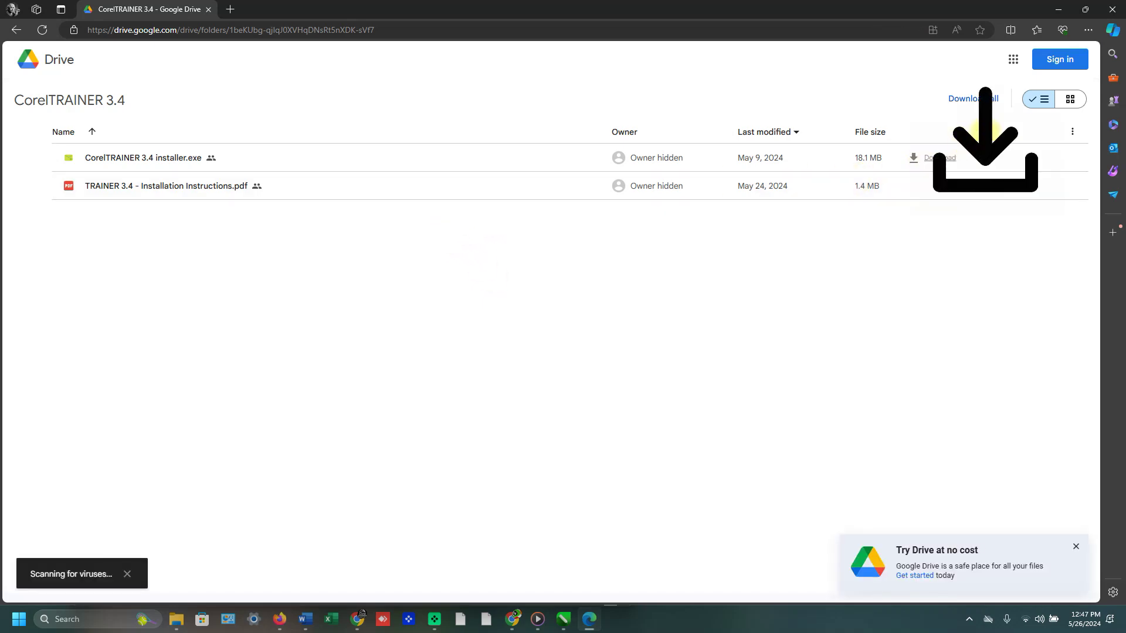
click(1085, 9)
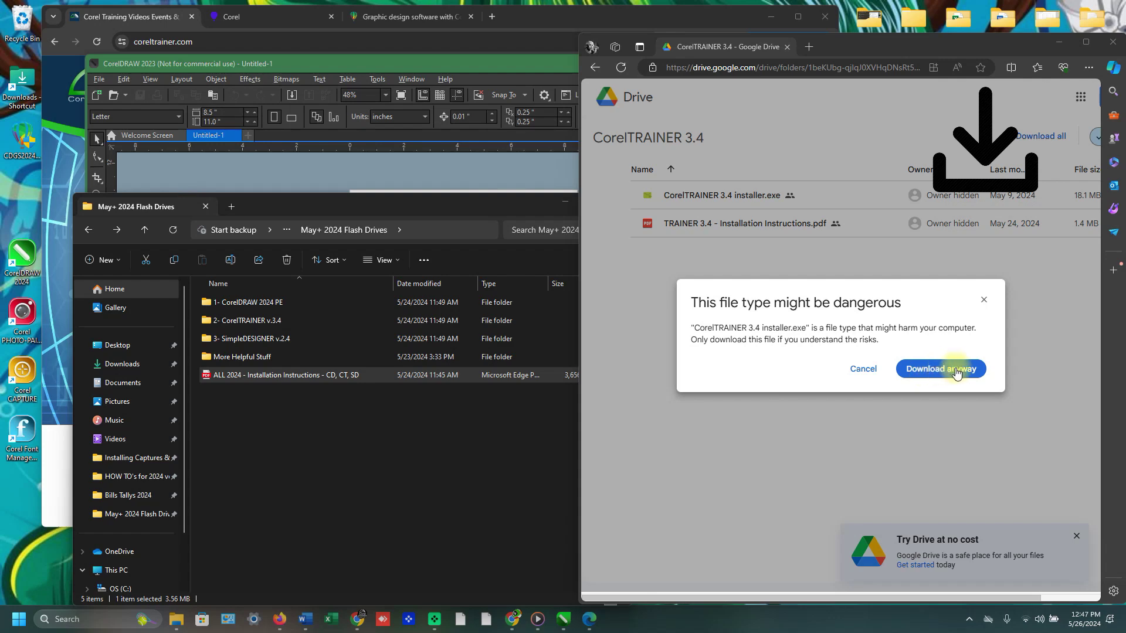
click(956, 371)
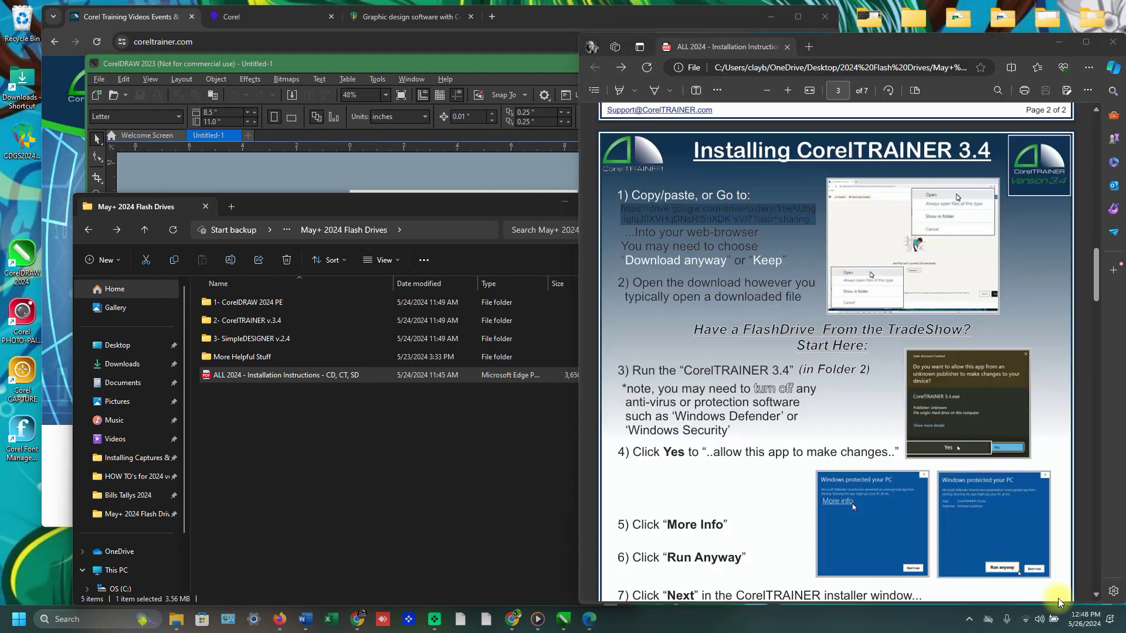
Load the copied CorelTRAINER 3.4 Drive folder in a new Chrome tab and dismiss the dark mode prompt.
click(492, 17)
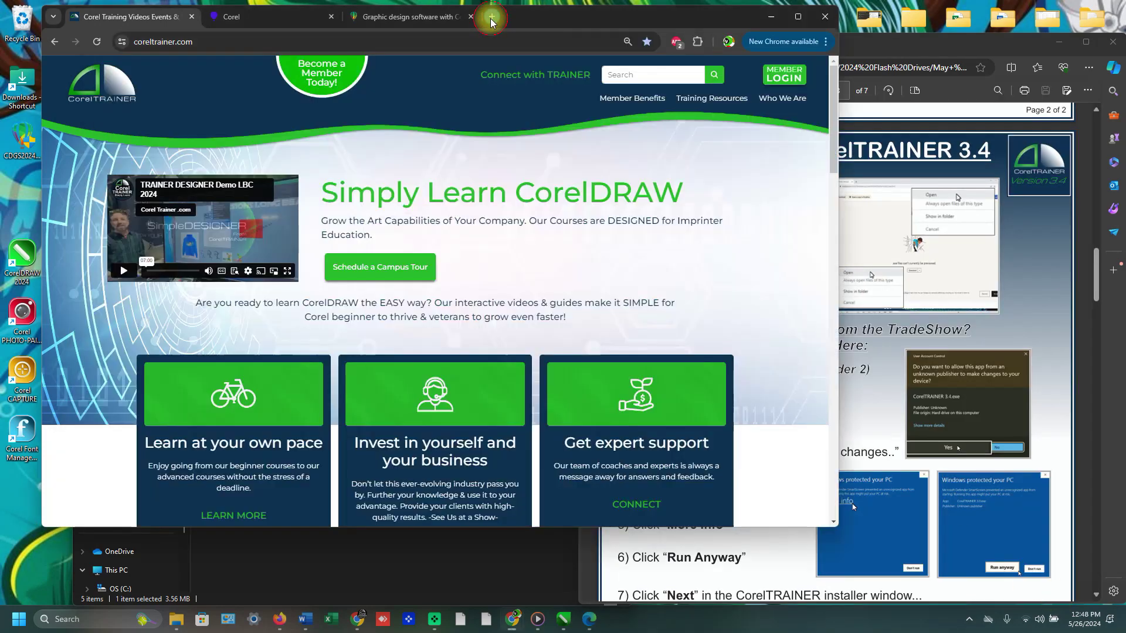
key(Return)
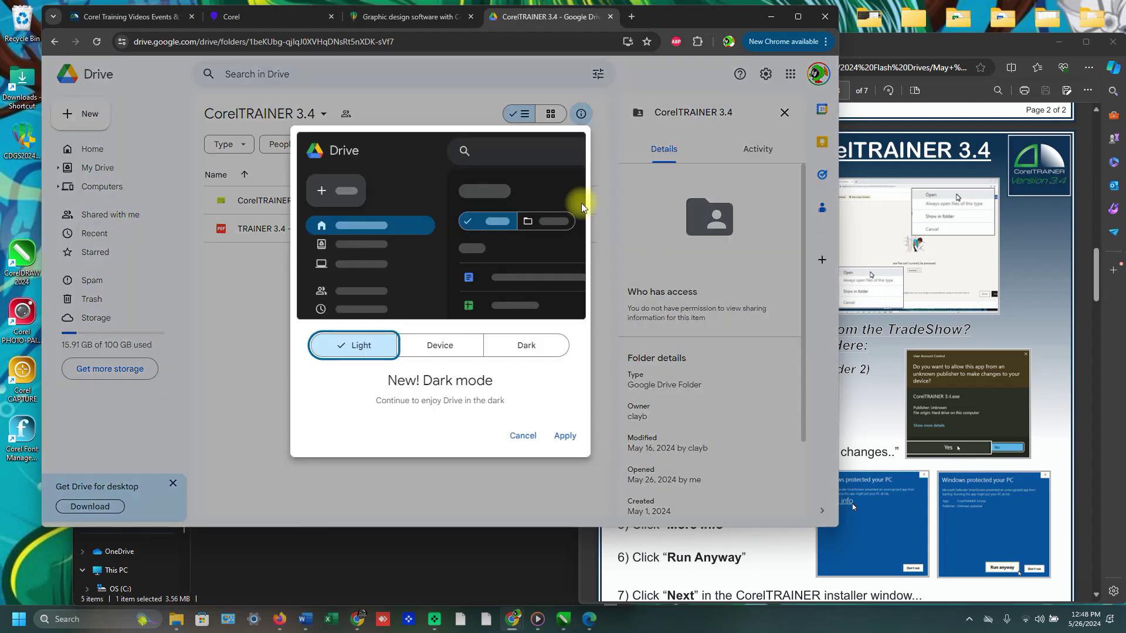
click(524, 436)
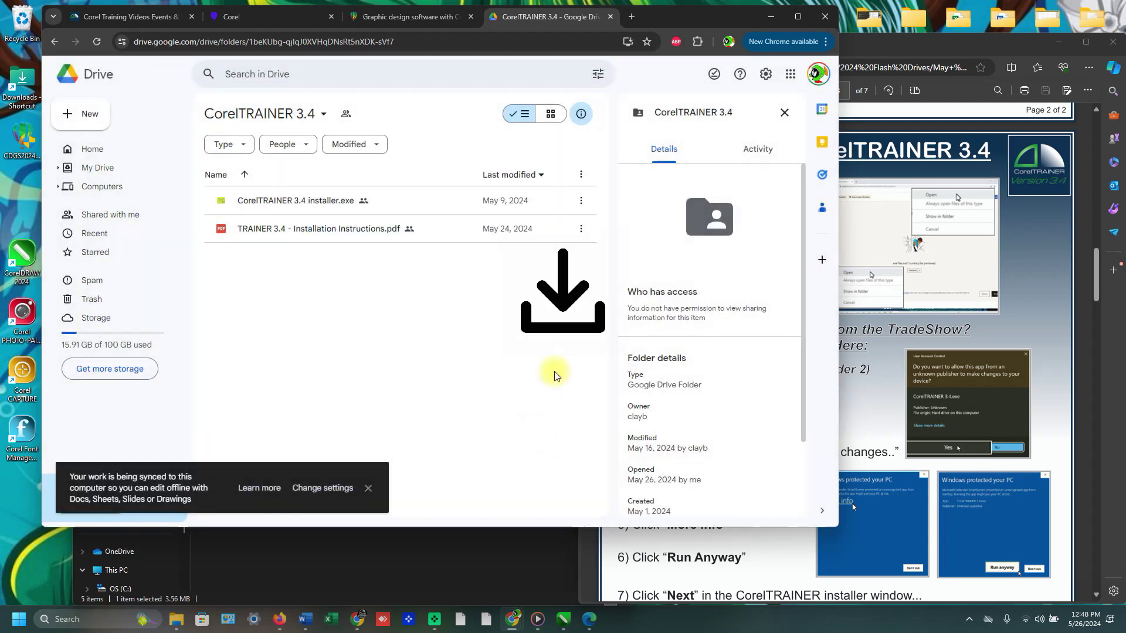
Download the 18.1 MB installer.exe anyway, confirm it finished, and open the Downloads folder.
click(582, 202)
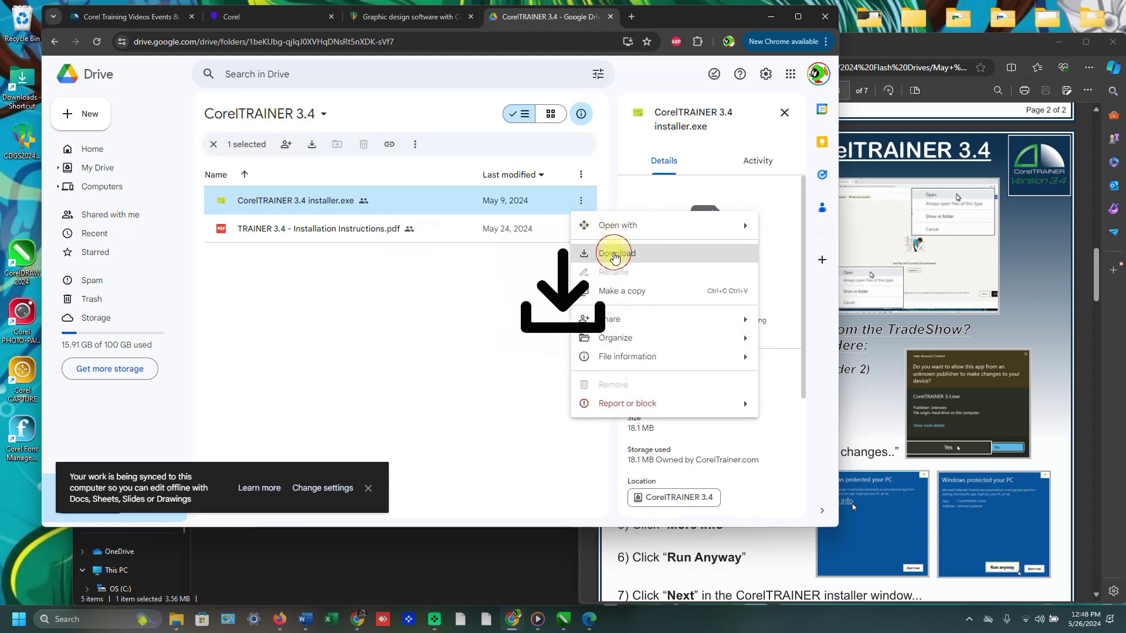
click(615, 253)
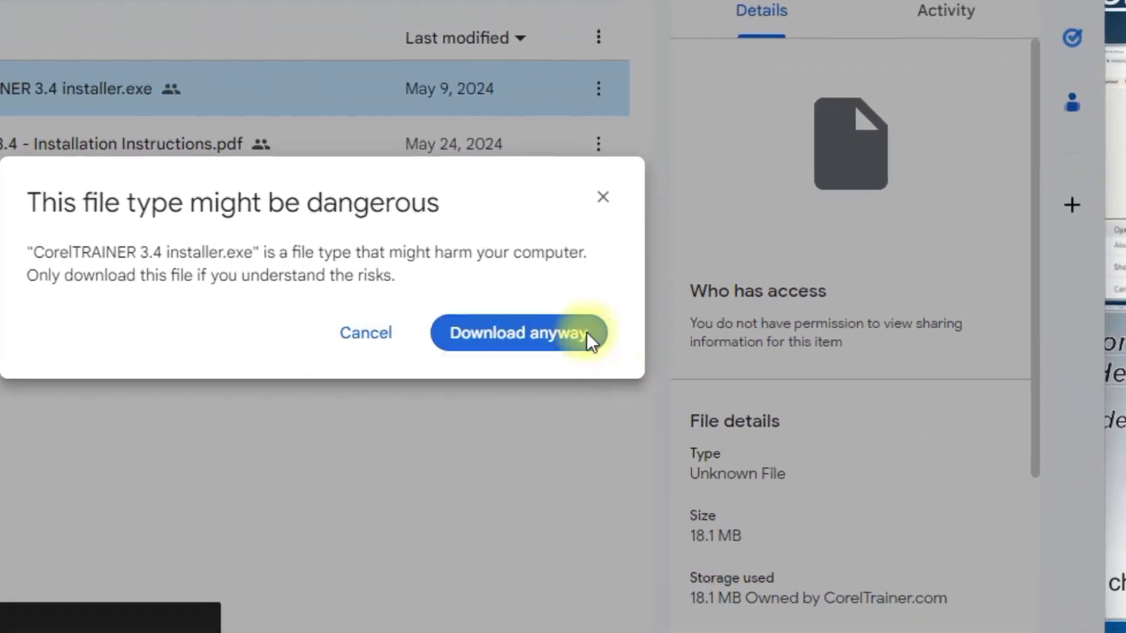
click(579, 328)
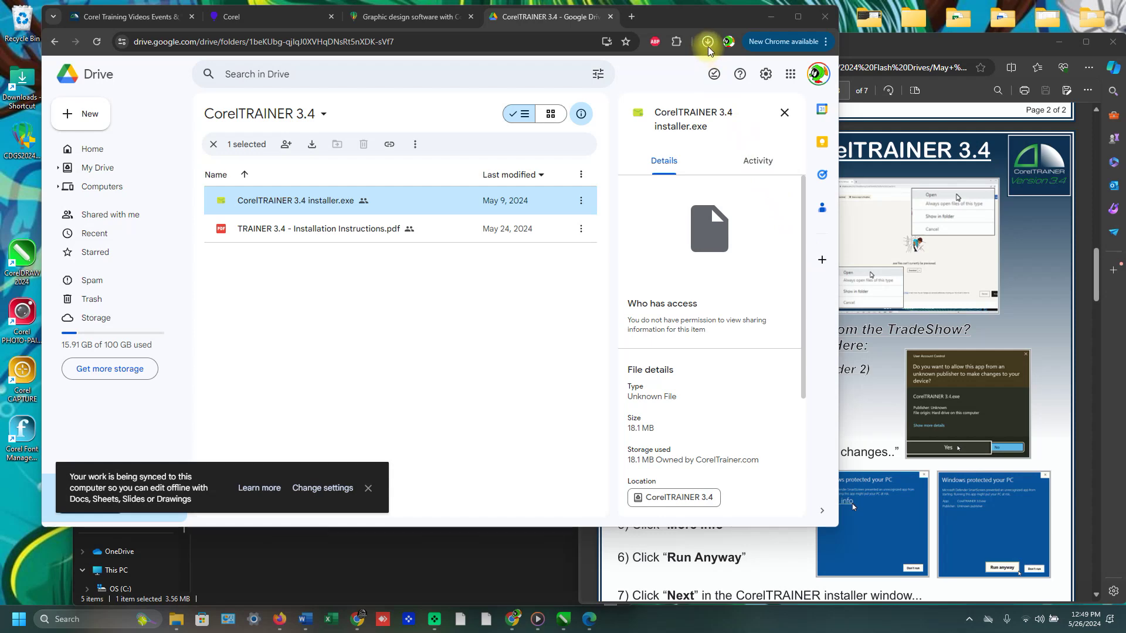
click(707, 46)
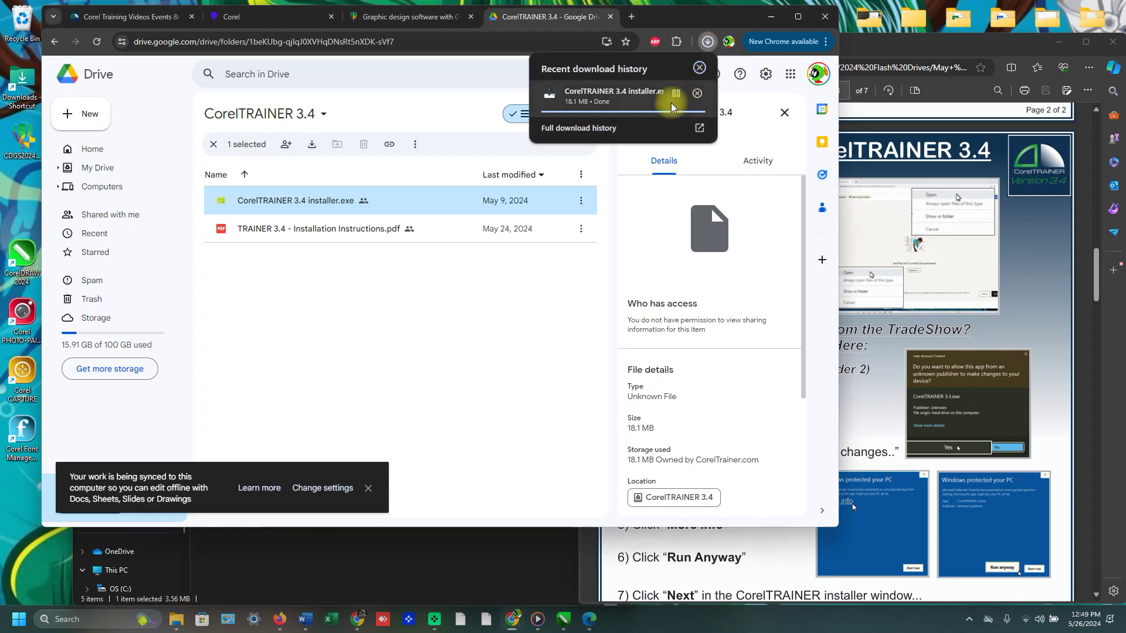
click(569, 303)
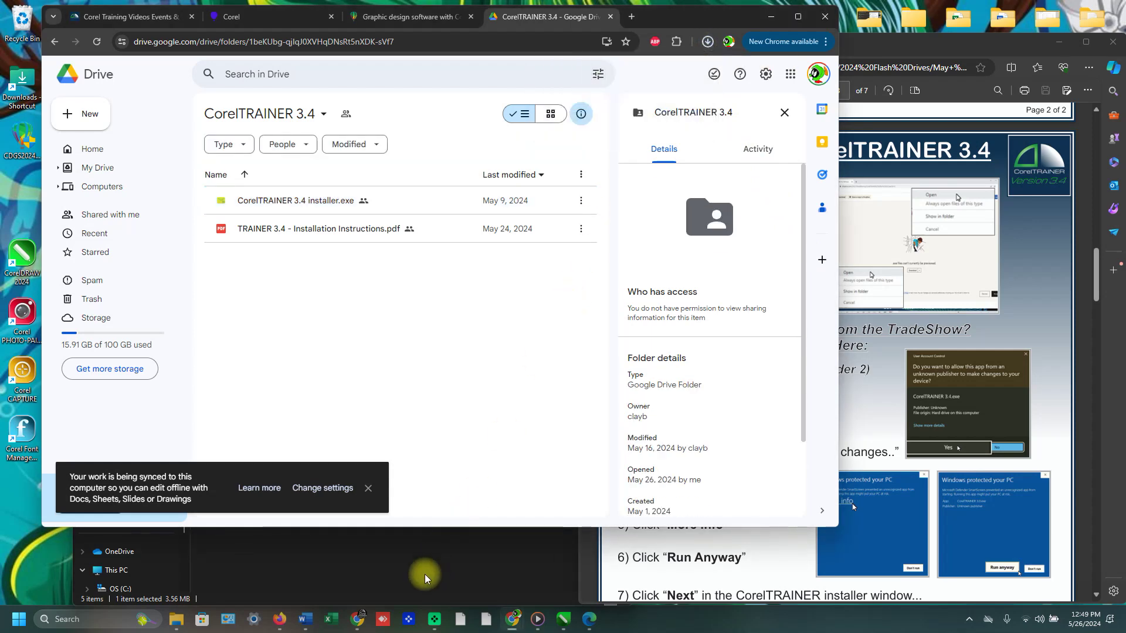
click(427, 572)
click(122, 363)
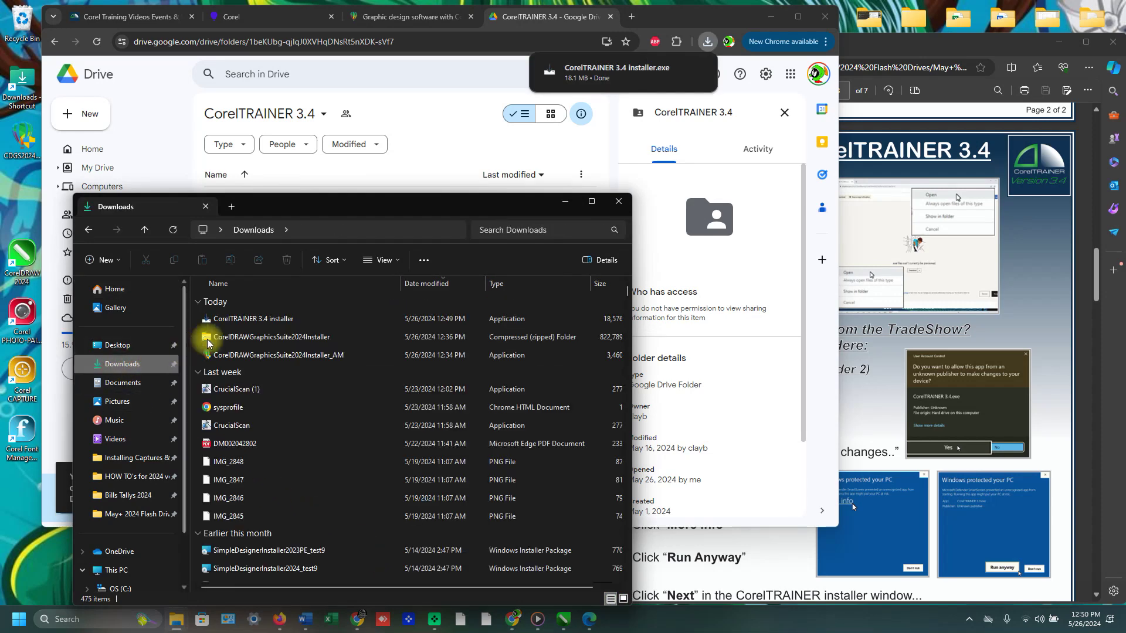
Run CorelTRAINER 3.4 installer from Downloads, allowing it through SmartScreen with More info > Run anyway.
click(304, 319)
double_click(265, 321)
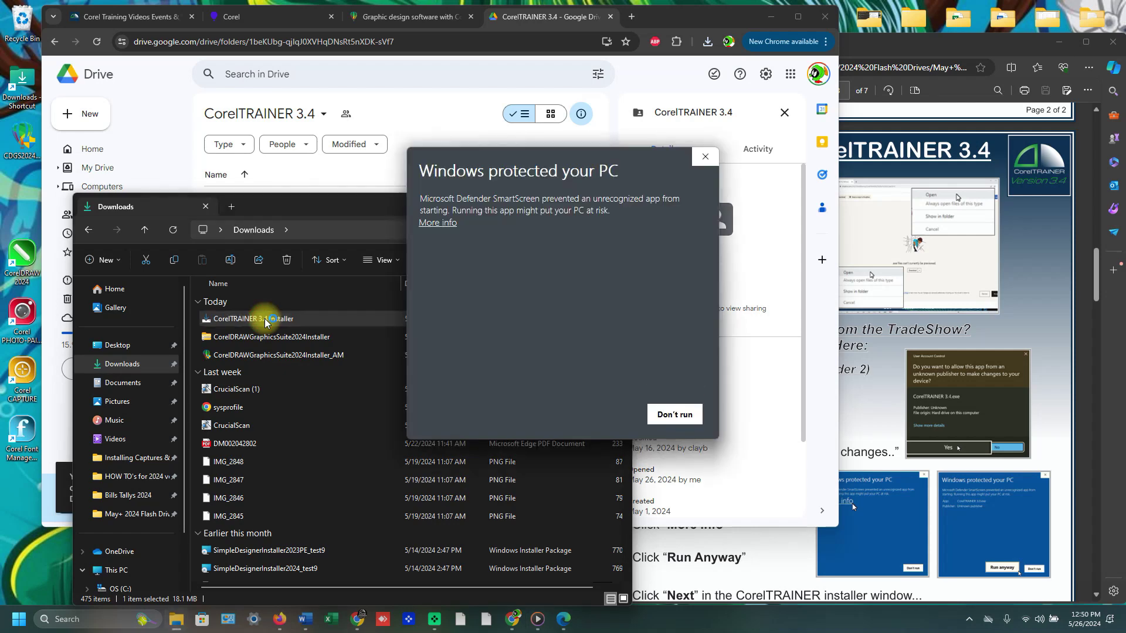
click(438, 223)
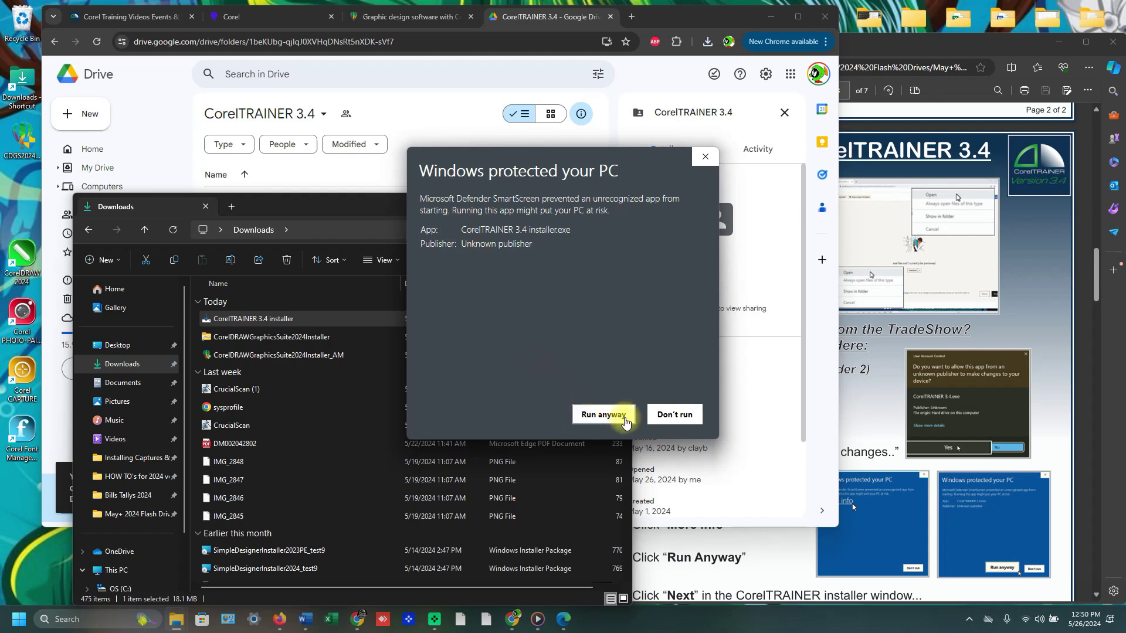
click(623, 416)
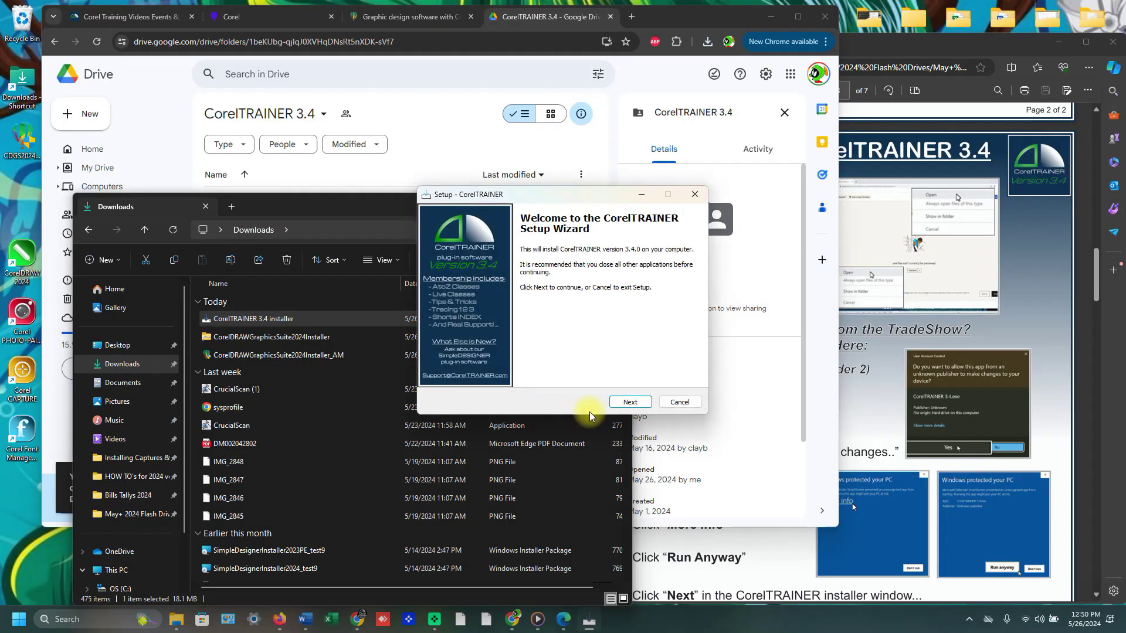
Install CorelTRAINER 3.4 and finish the wizard with the sign-in option left checked.
click(630, 403)
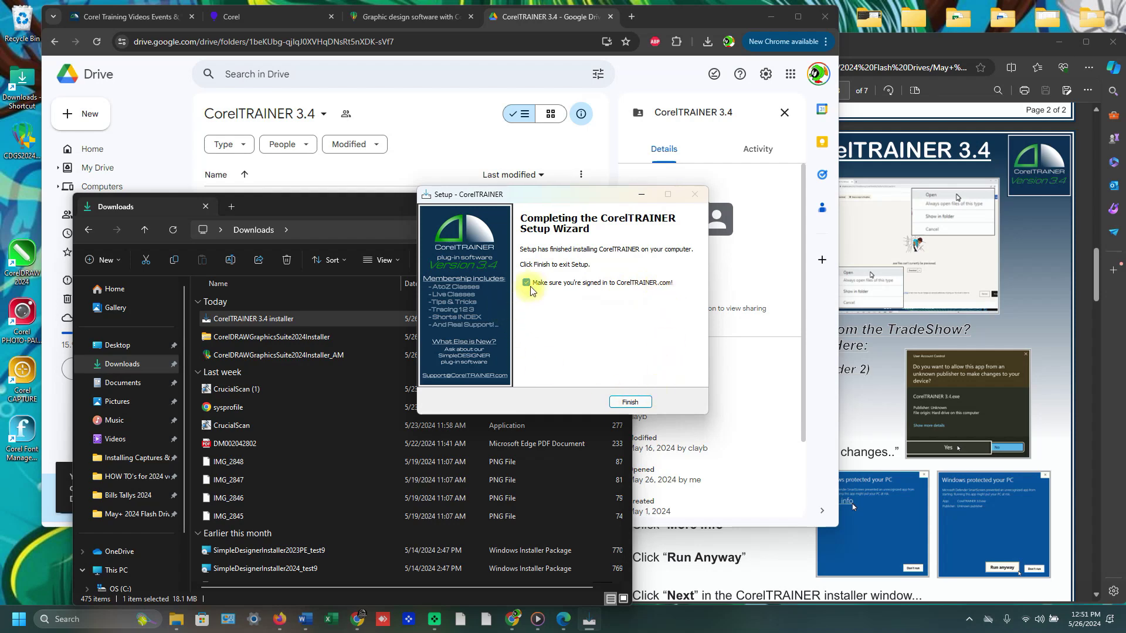
click(630, 402)
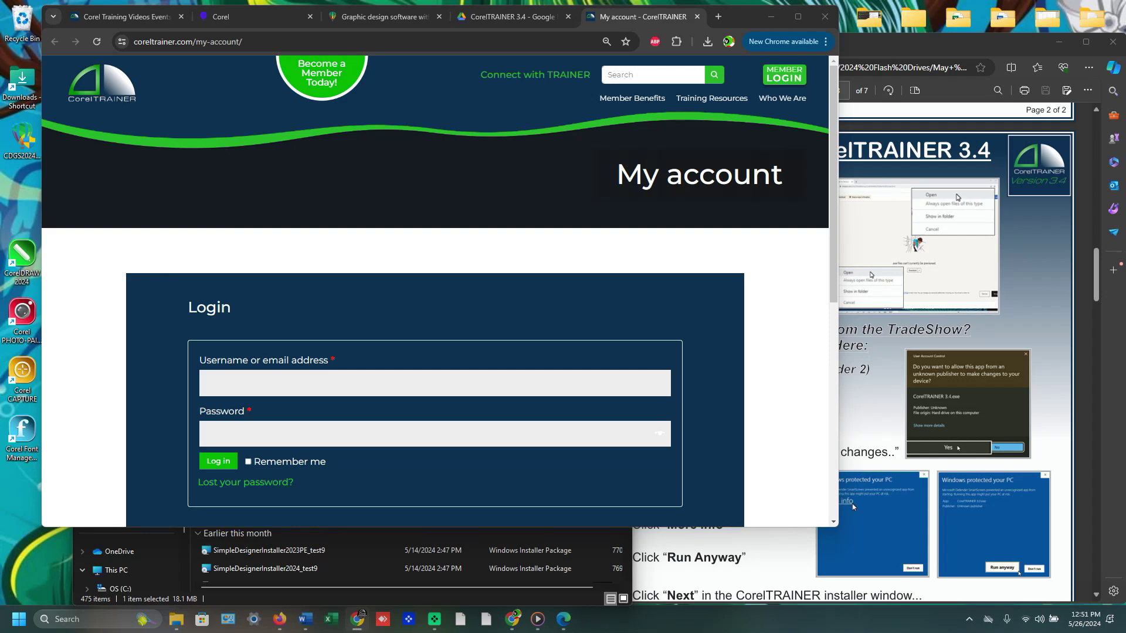
Log in with the account e-mail and password, Remember me ticked, then launch CorelDRAW 2024.
key(ctrl+c)
click(316, 384)
key(ctrl+v)
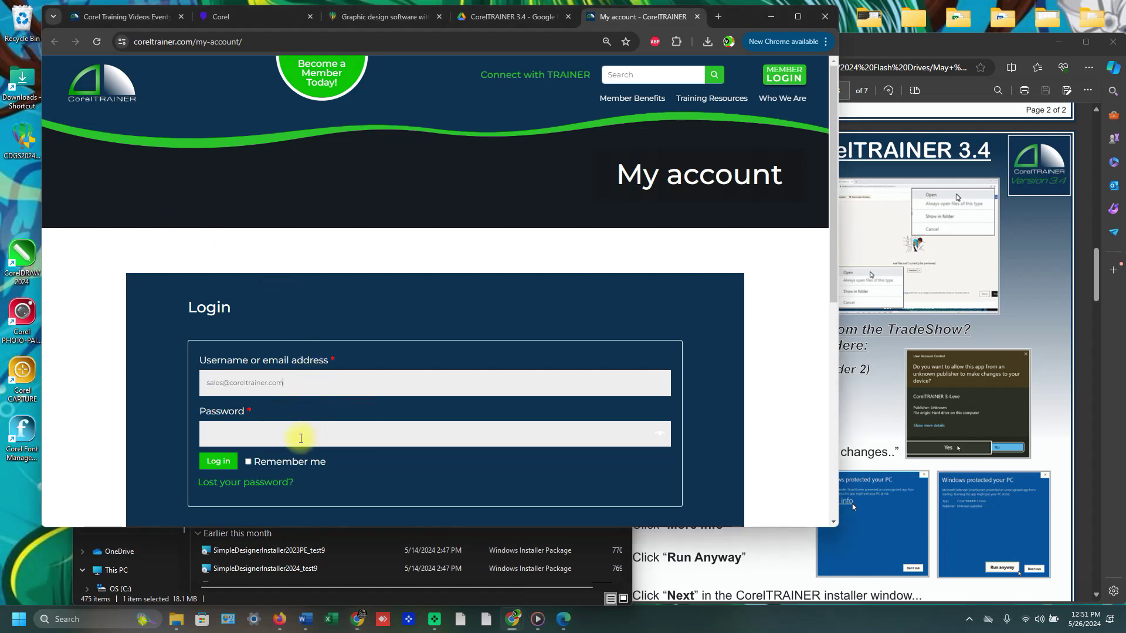
key(ctrl+v)
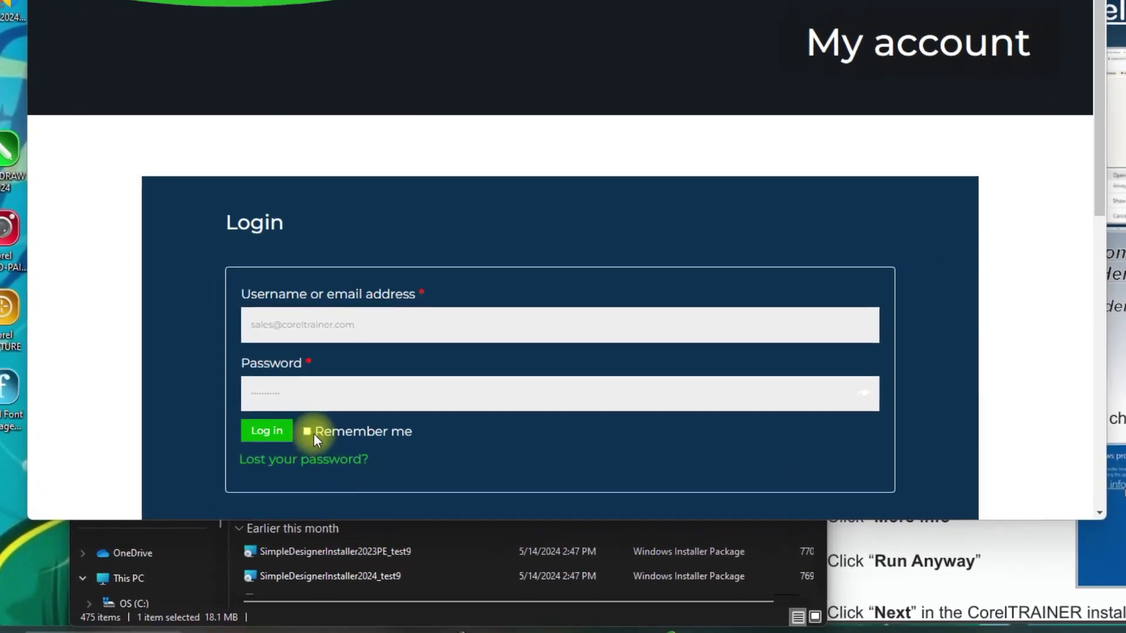
click(265, 452)
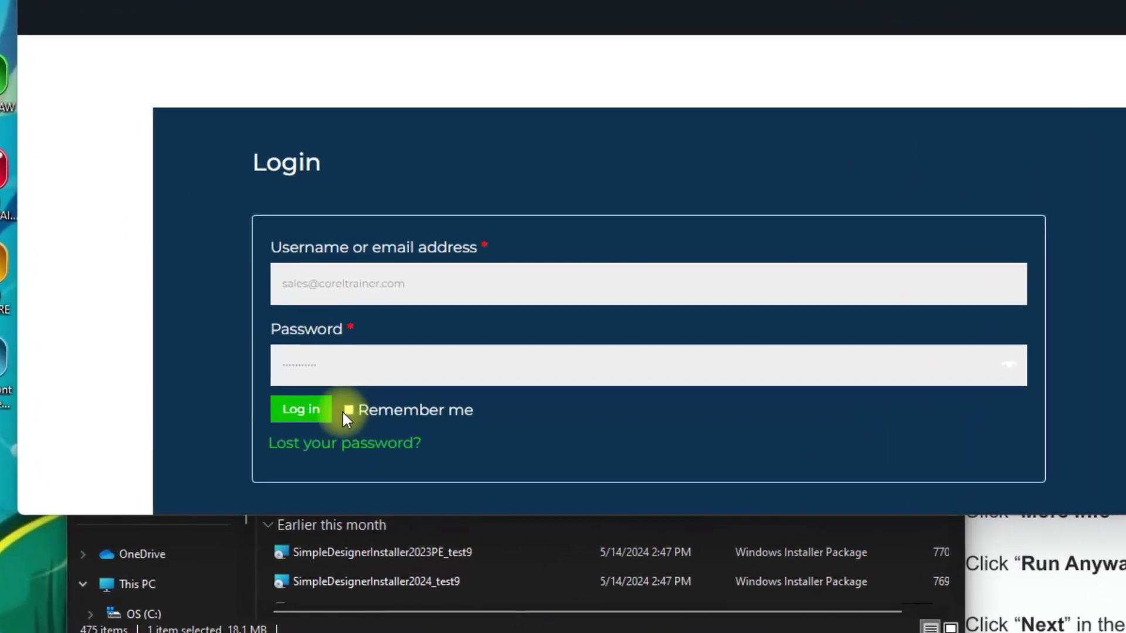
click(388, 386)
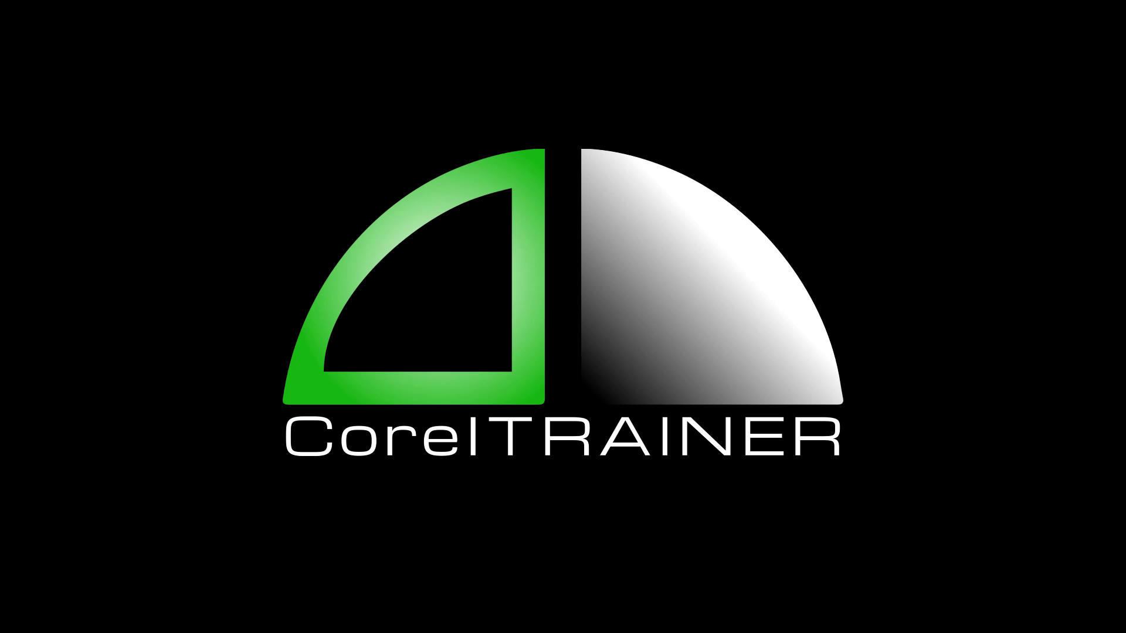
double_click(27, 256)
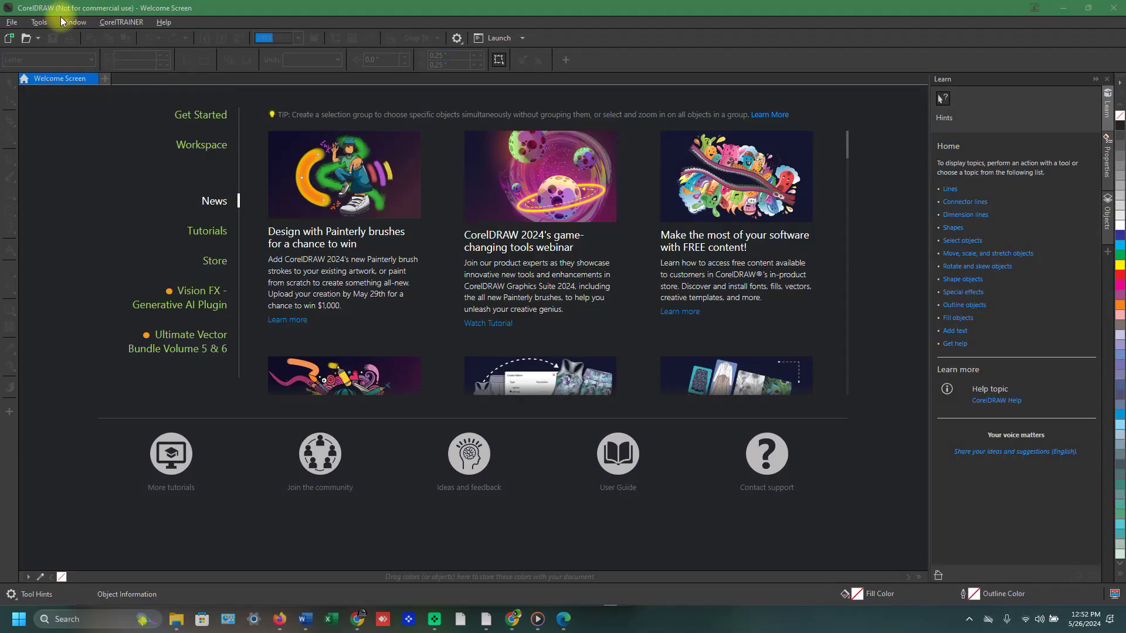
Make the 2024 CorelTRAINER 3.4 Workspace current under Tools > Options > Workspaces.
click(41, 24)
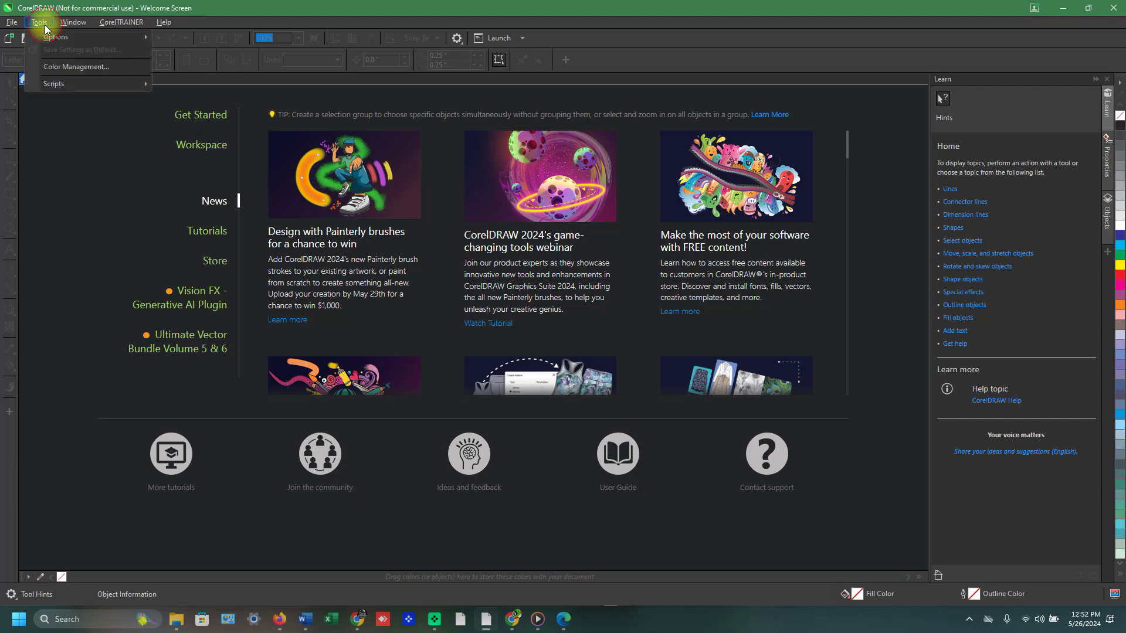
mouse_move(65, 37)
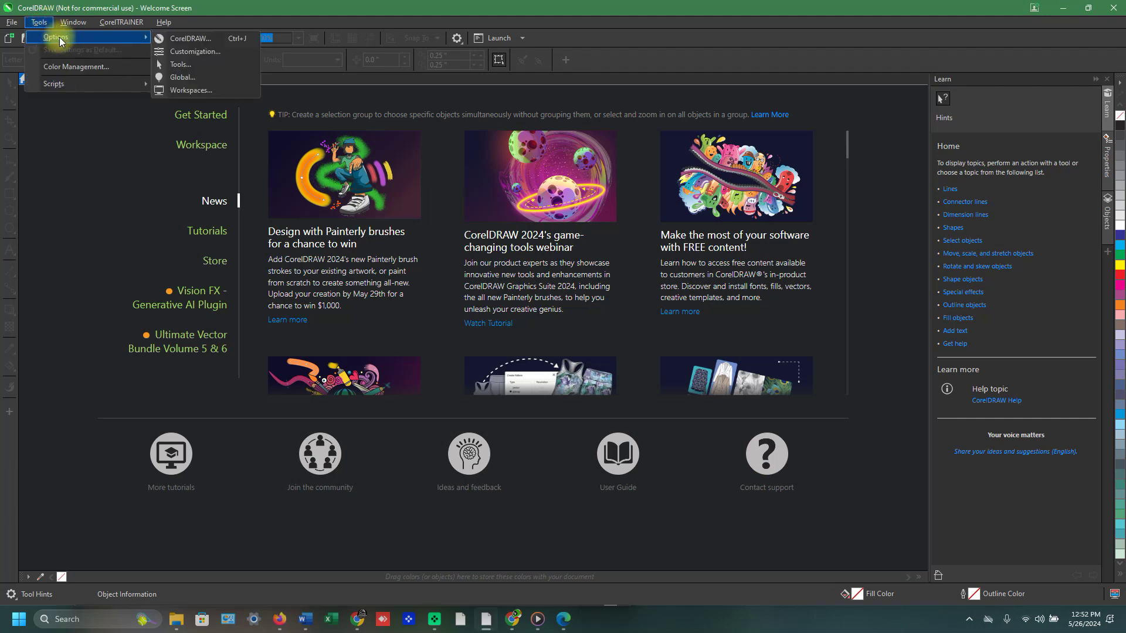
click(227, 92)
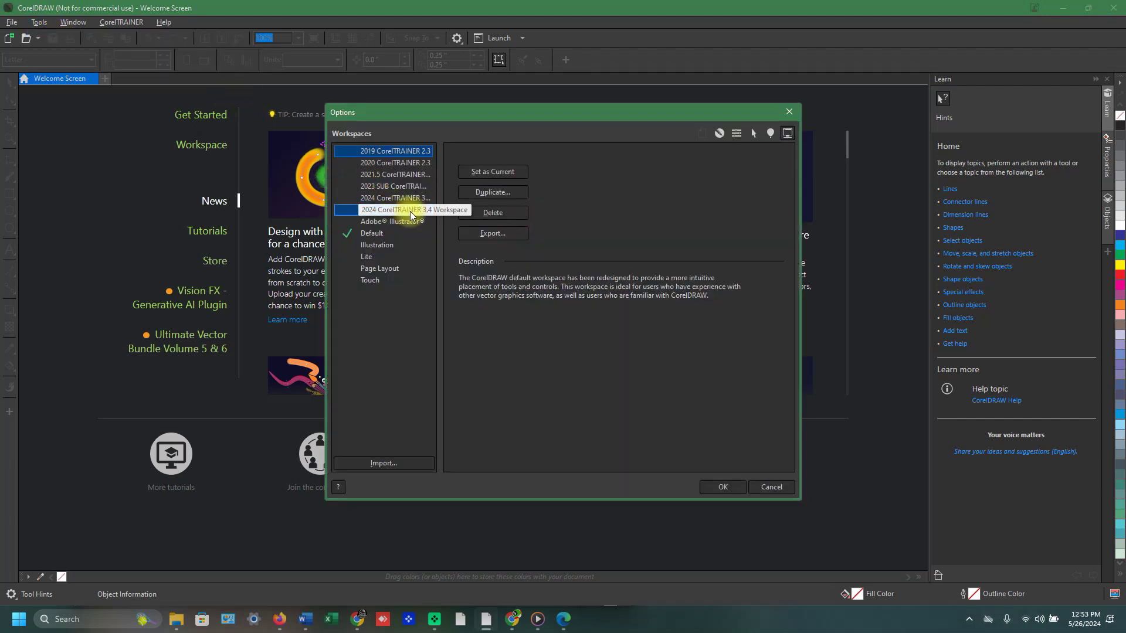
click(409, 211)
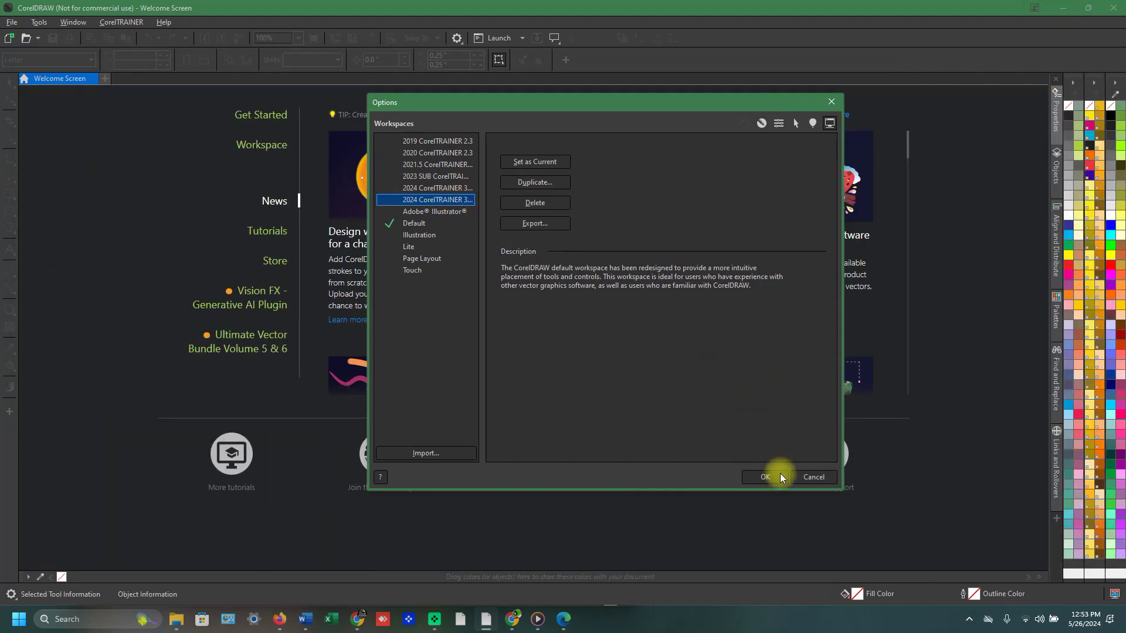
click(780, 477)
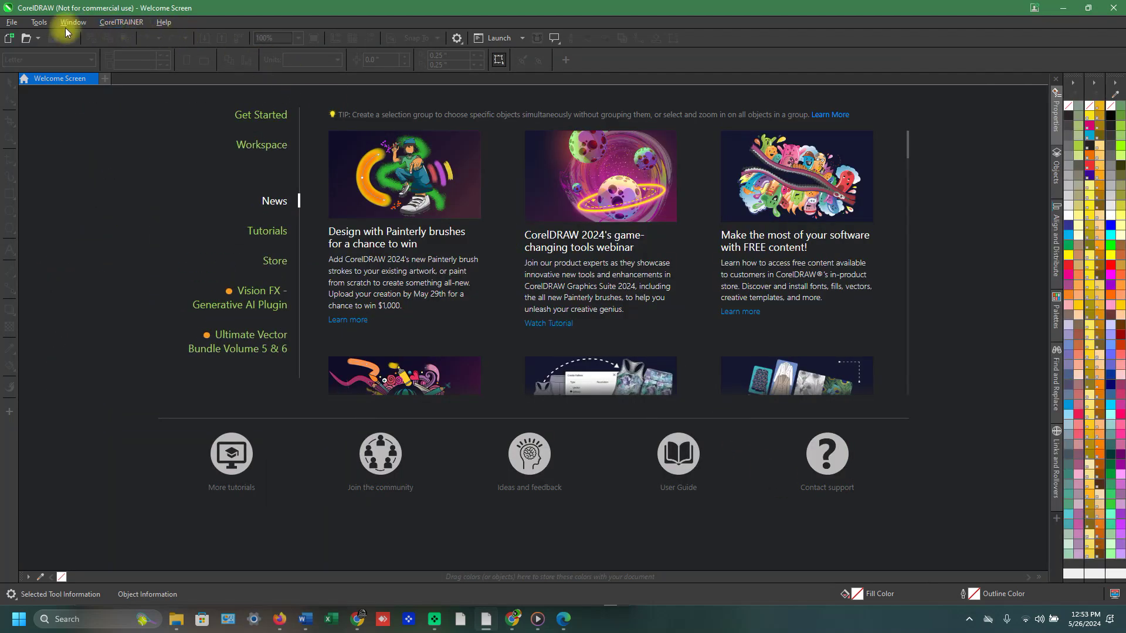
Create blank document Untitled-1 and browse the CorelTRAINER AtoZ Imprint Designer lesson submenu.
click(9, 37)
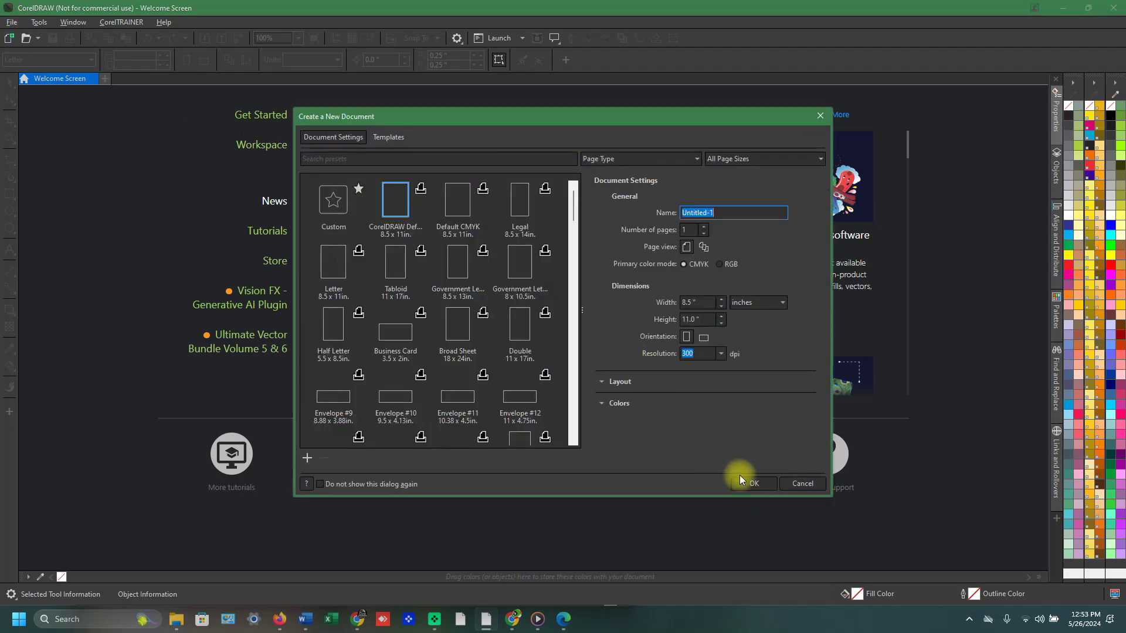
click(750, 483)
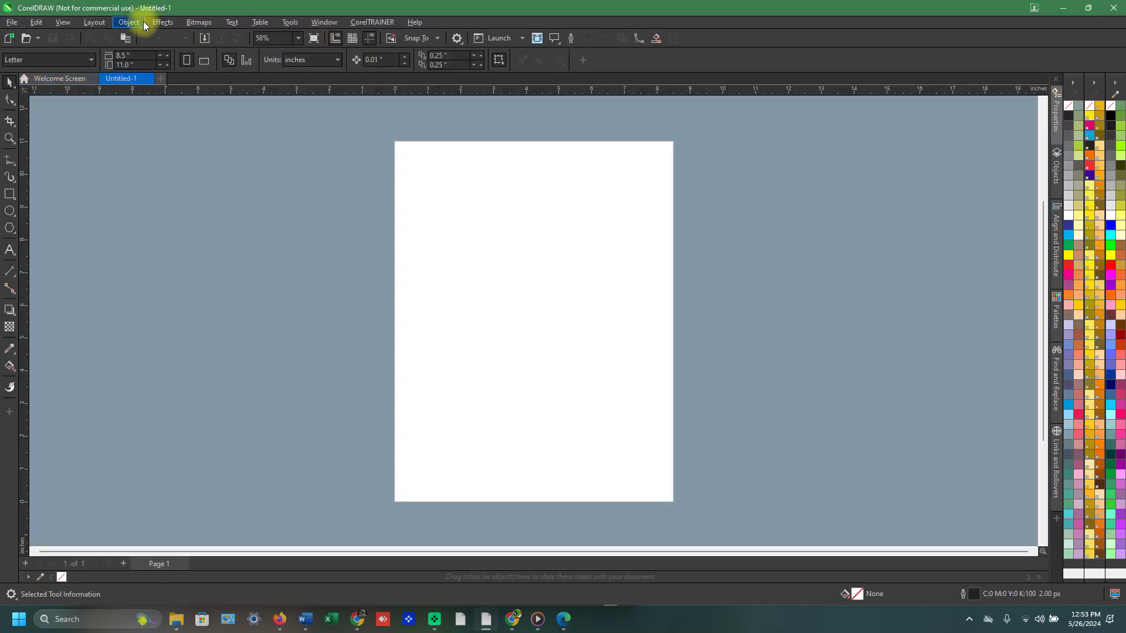
click(350, 25)
mouse_move(392, 38)
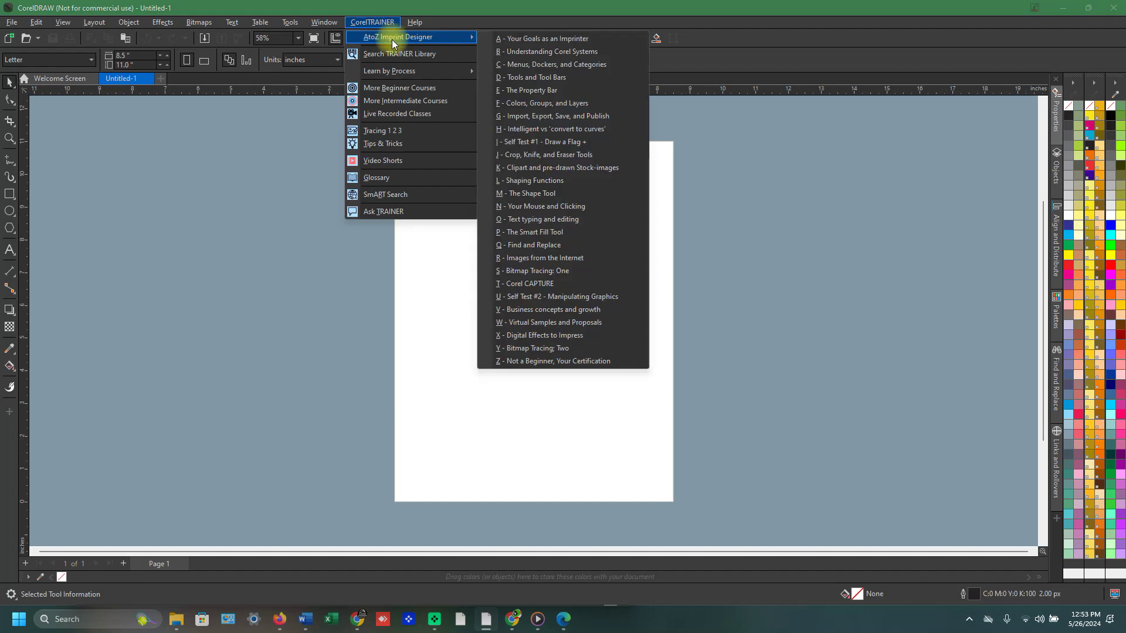
click(772, 128)
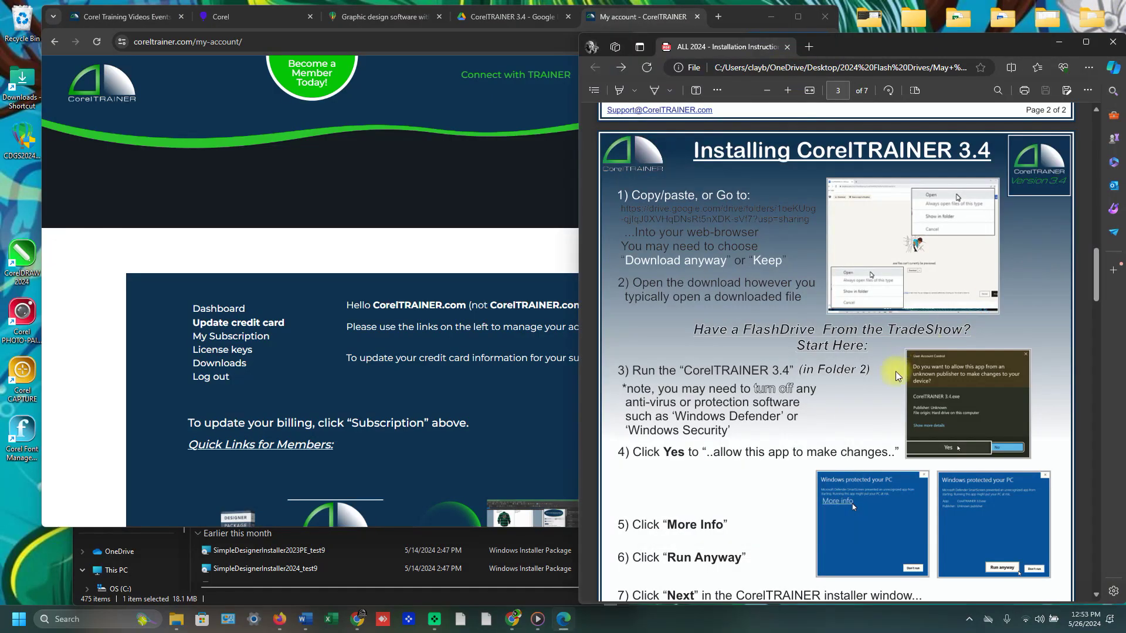
Follow the Google Drive link under Installing SimpleDESIGNER 2.4 in the instructions PDF.
scroll(785, 354, down, 10)
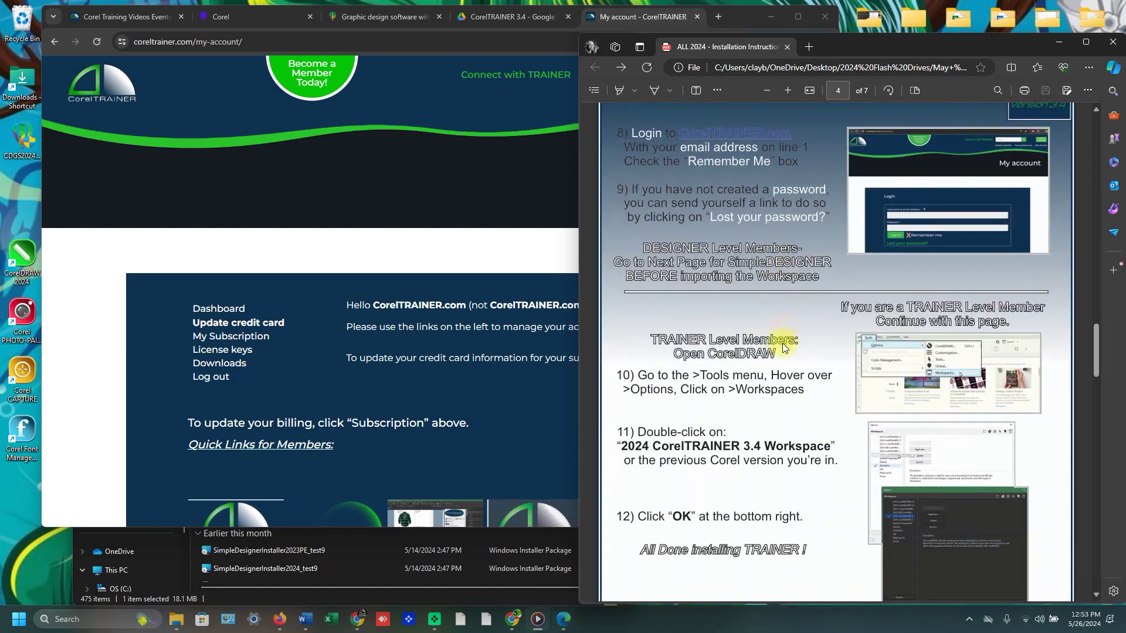
scroll(782, 343, down, 9)
click(747, 245)
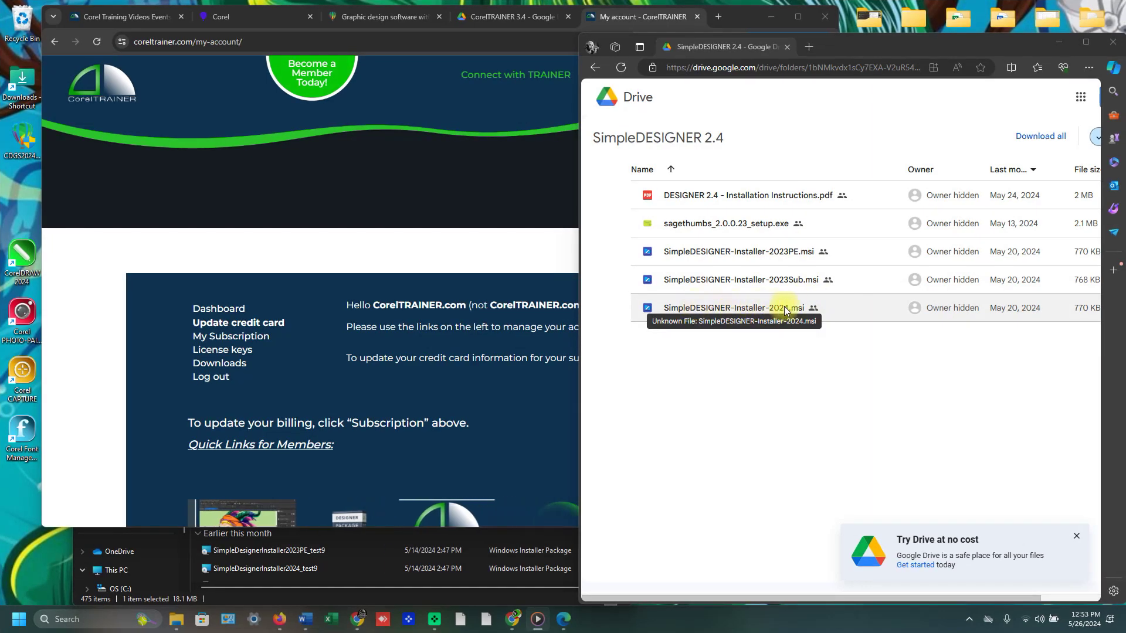
Download SimpleDESIGNER-Installer-2024.msi from Drive, confirming Download anyway at the warning.
double_click(836, 312)
double_click(836, 312)
click(856, 339)
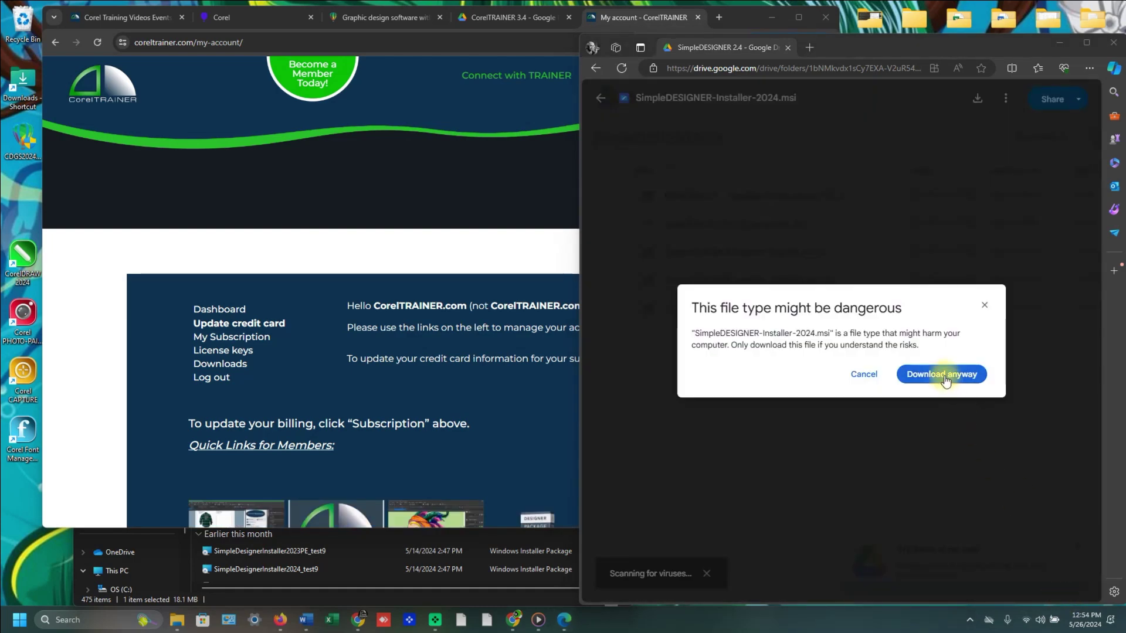
click(944, 380)
click(177, 619)
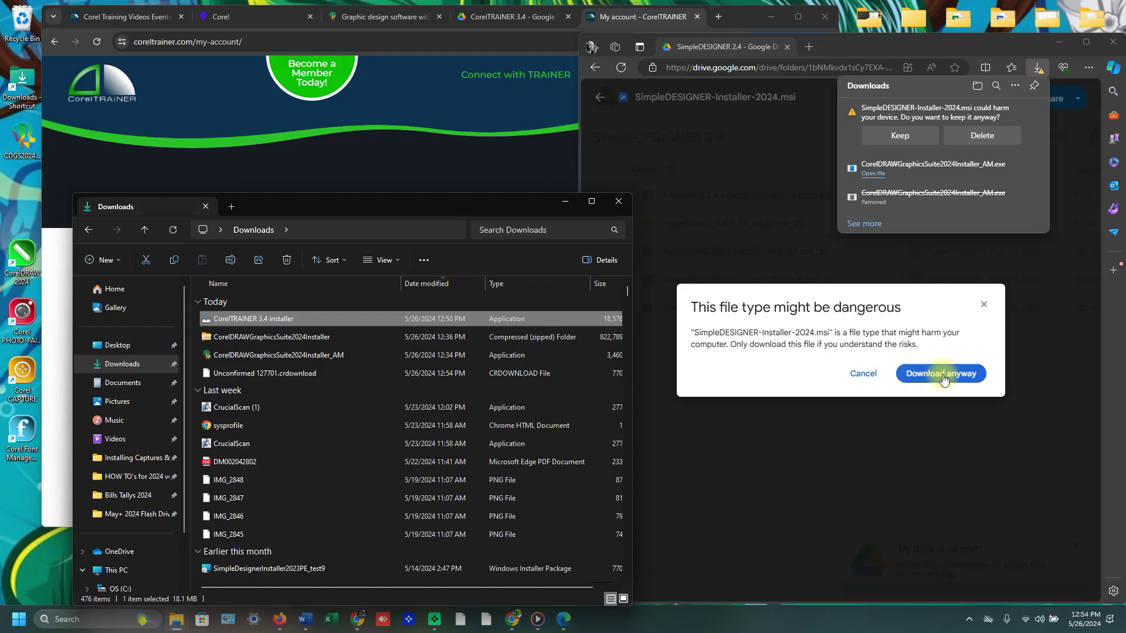
click(943, 374)
Keep the flagged installer in Edge's downloads and let such links always open in Chrome.
click(1038, 67)
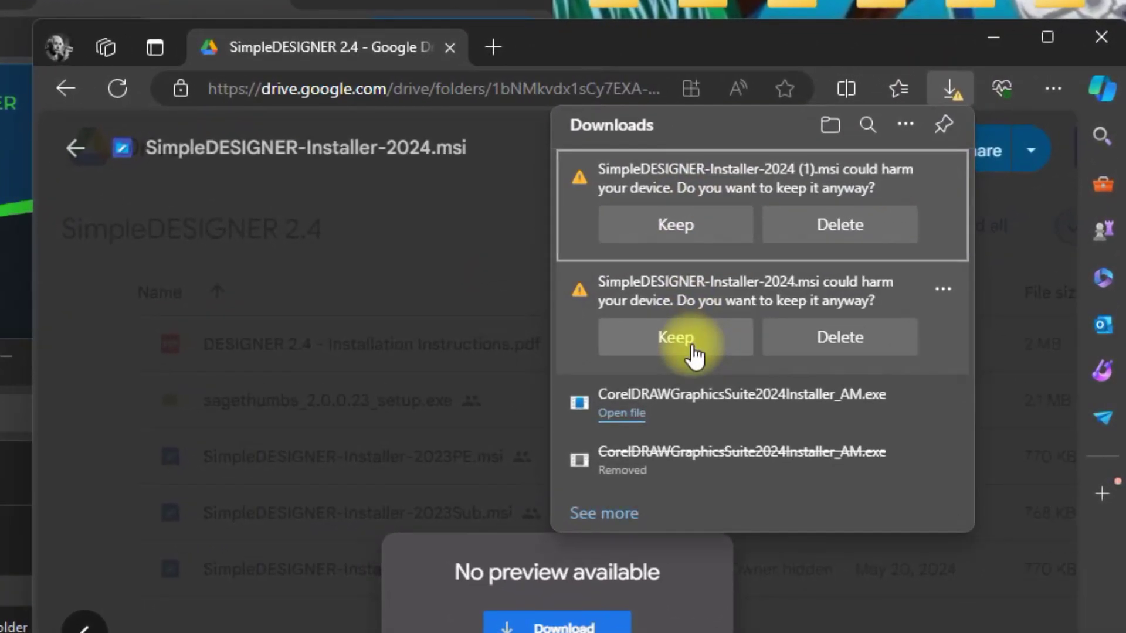
click(771, 275)
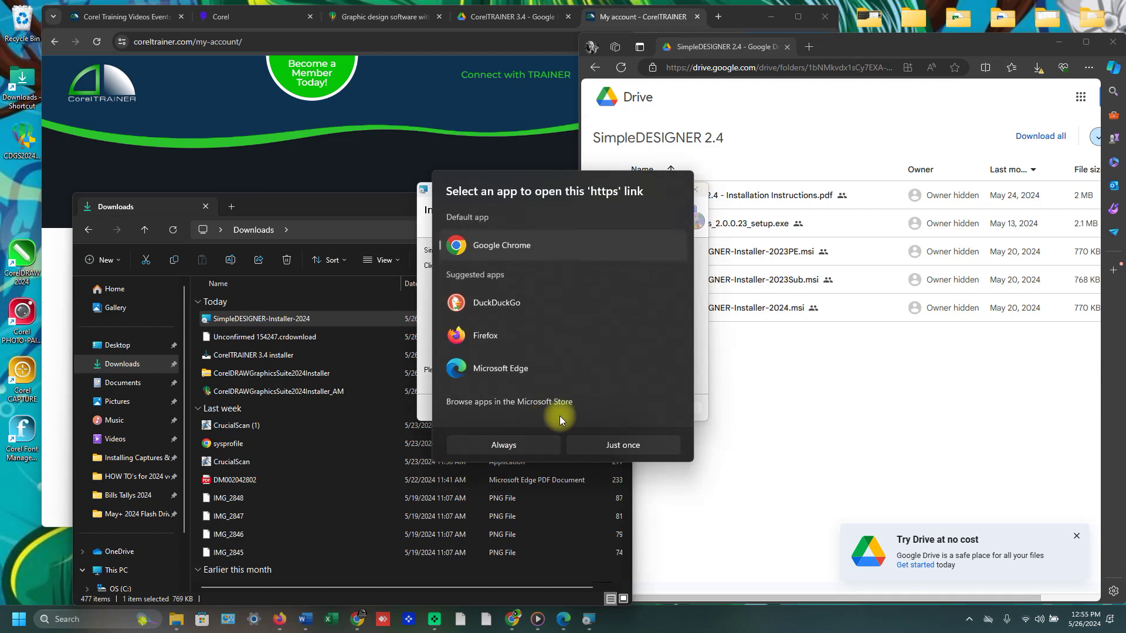
click(519, 445)
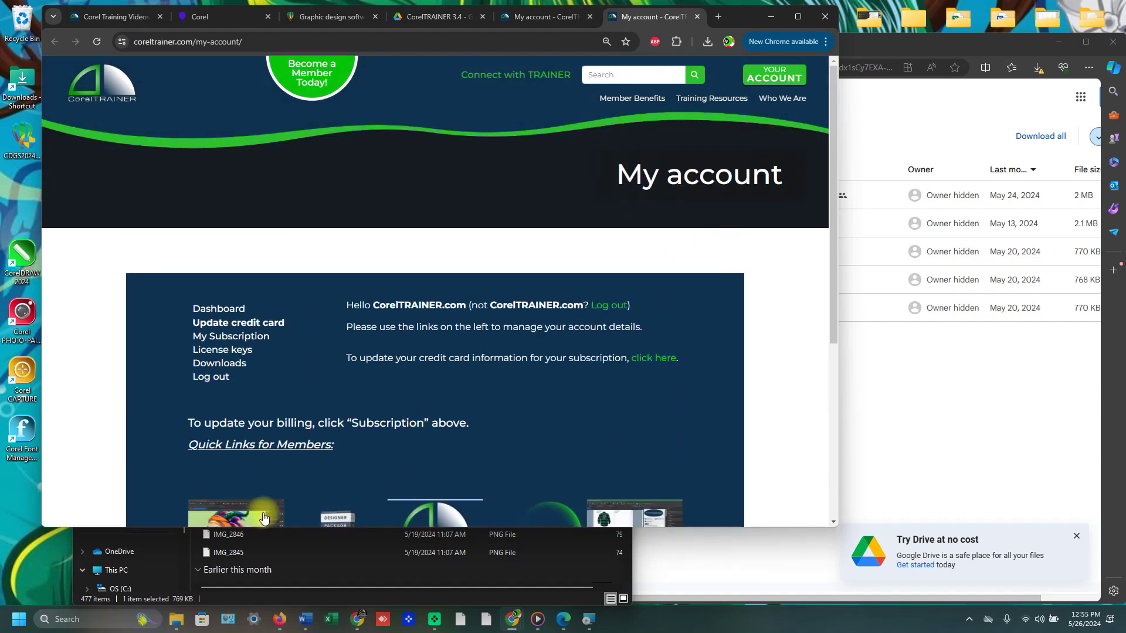
Launch CorelDRAW 2024 and select the 2024 CorelTRAINER workspace in Options > Workspaces.
click(20, 252)
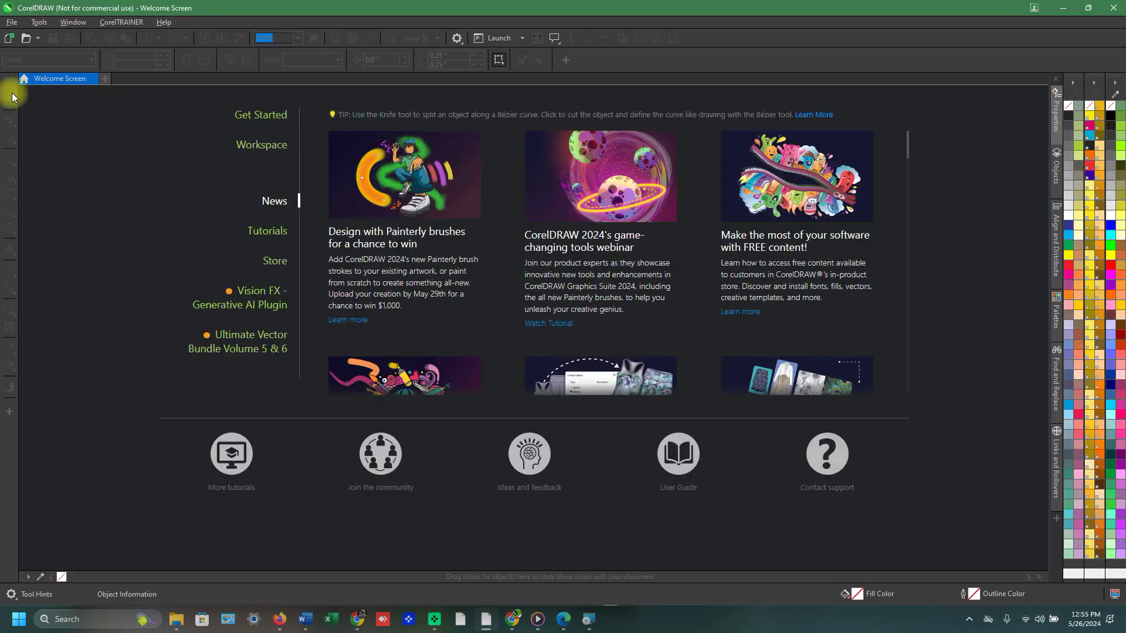
click(39, 23)
mouse_move(56, 36)
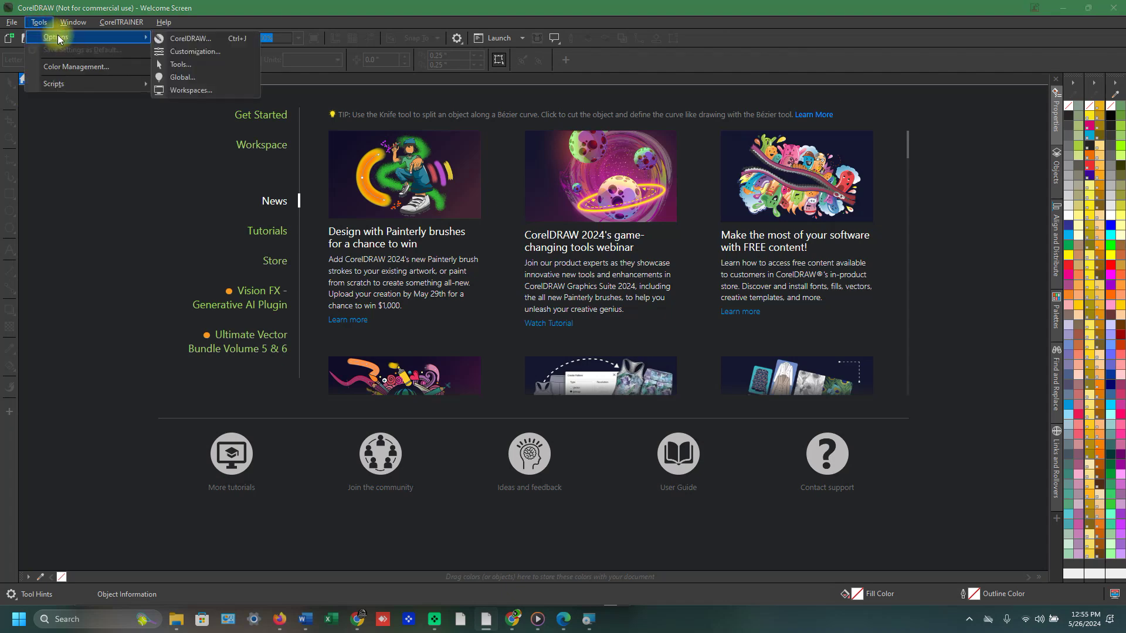
click(232, 90)
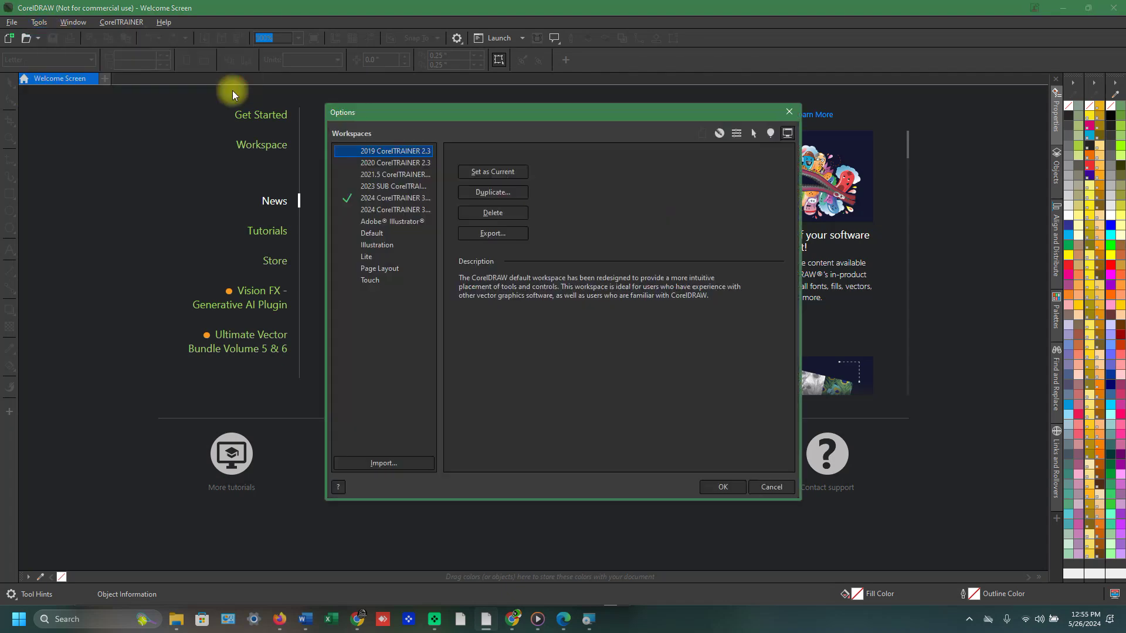
click(406, 201)
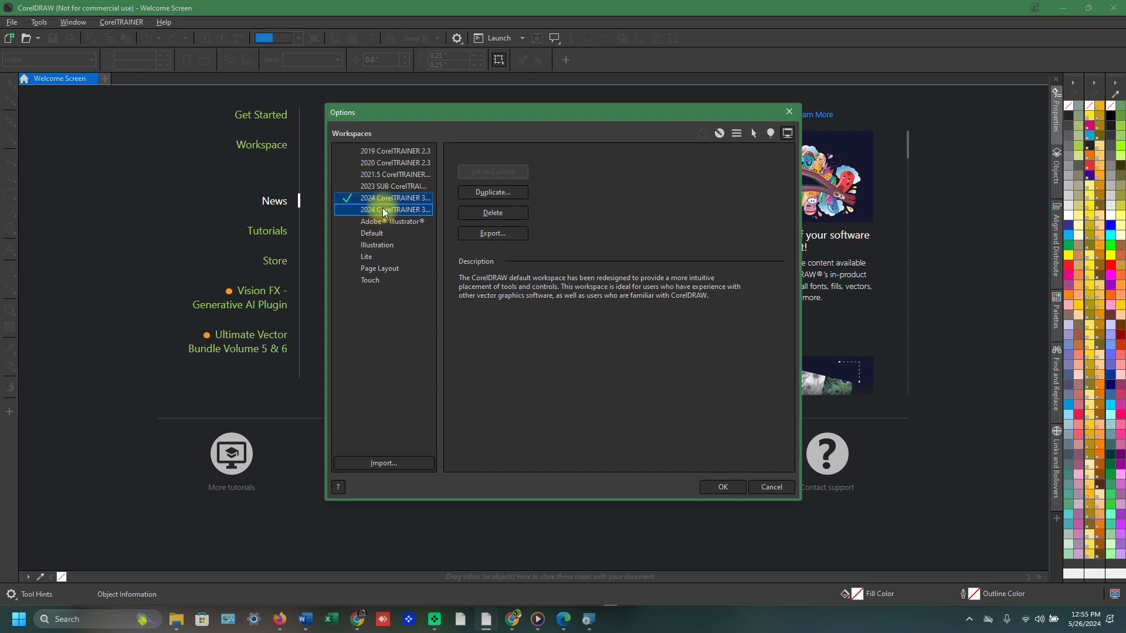
click(721, 487)
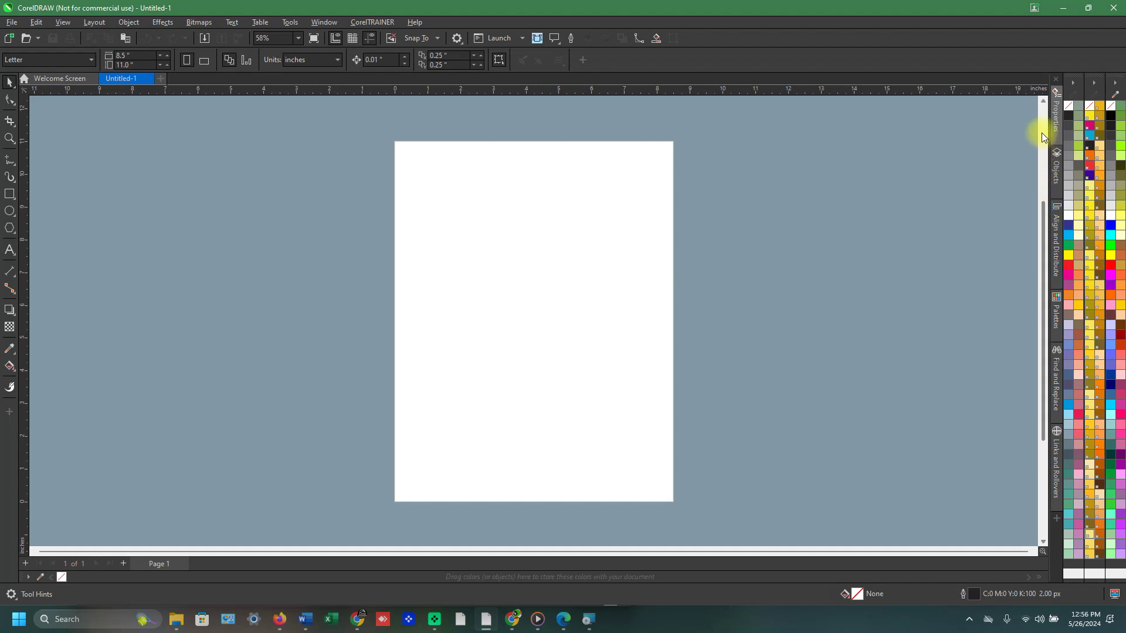
Open the SimpleDESIGNER docker from the Window menu.
click(318, 24)
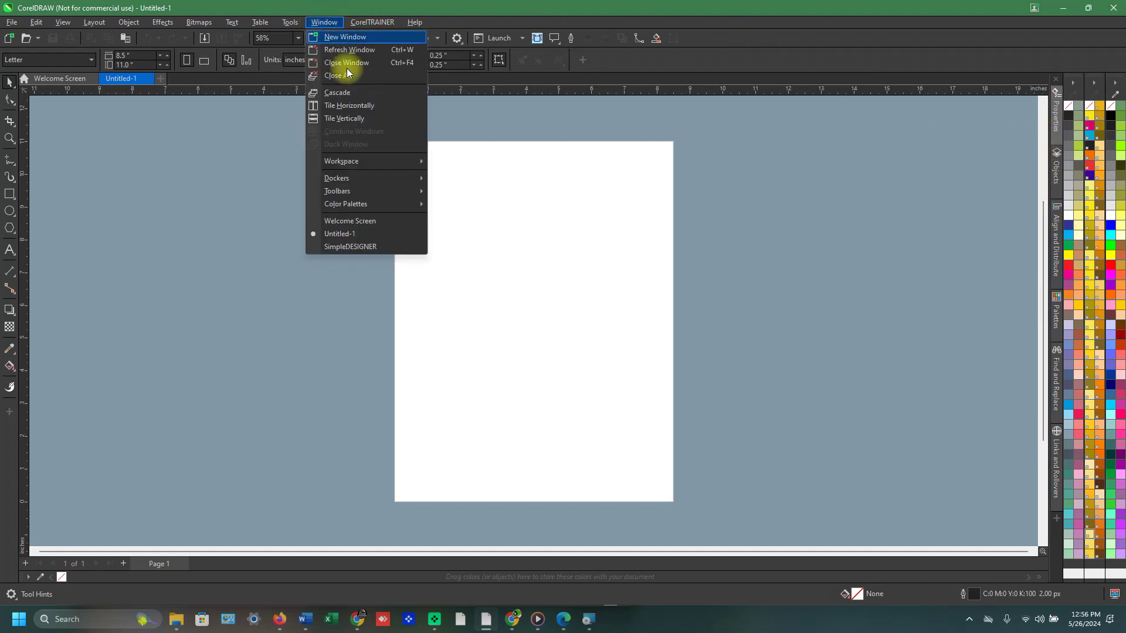
click(388, 246)
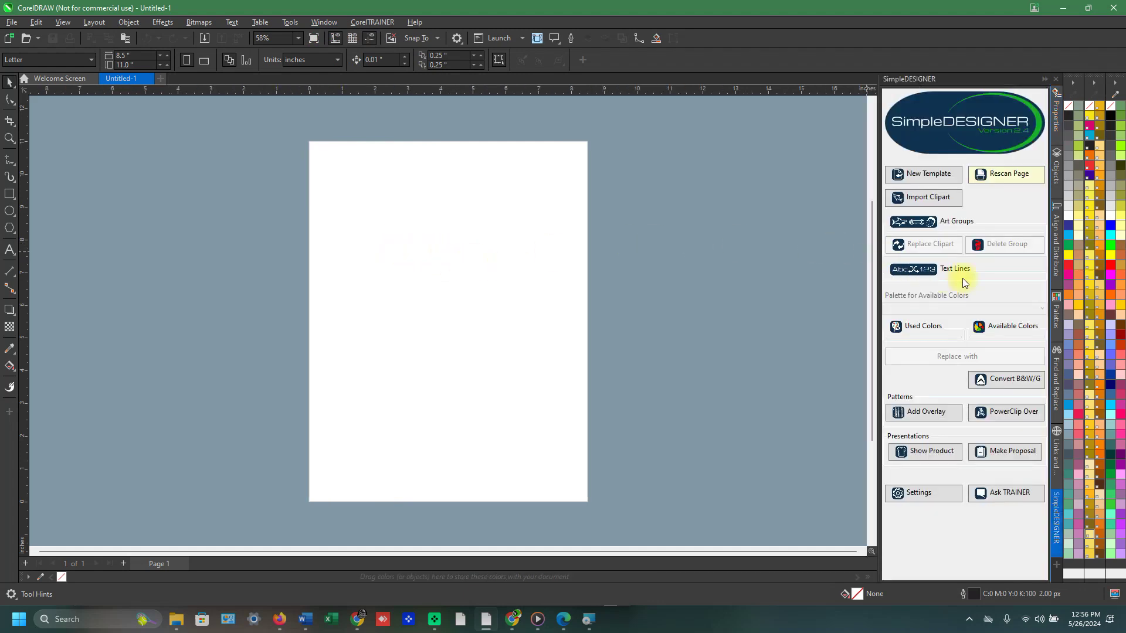
Re-paste the license key in SimpleDESIGNER Settings and check it, confirming an active subscription.
click(936, 498)
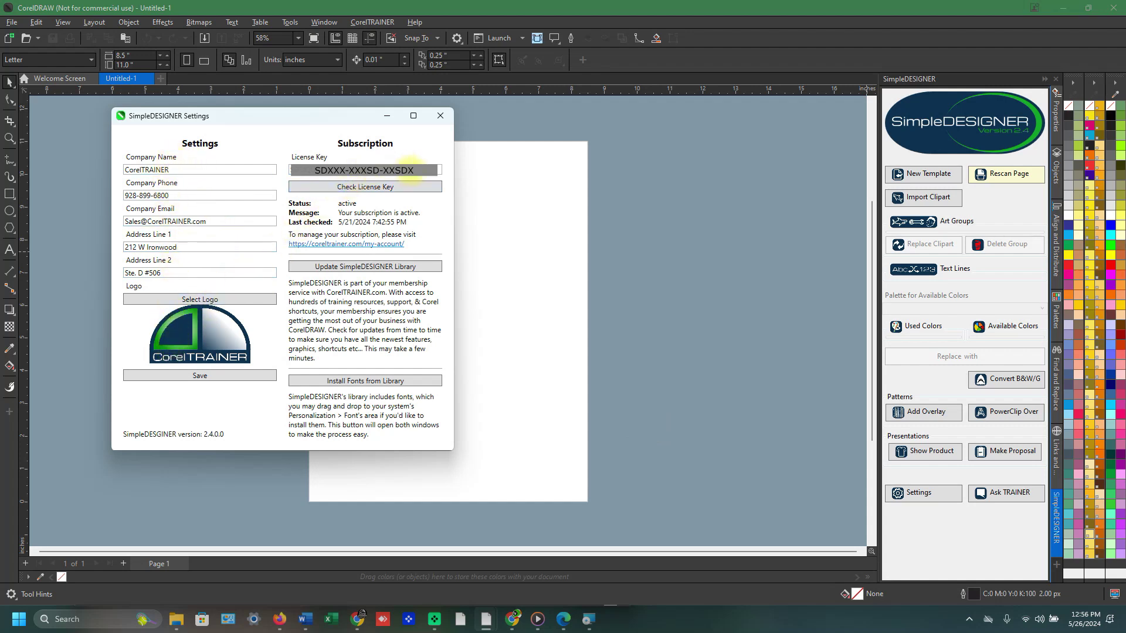
key(ctrl+x)
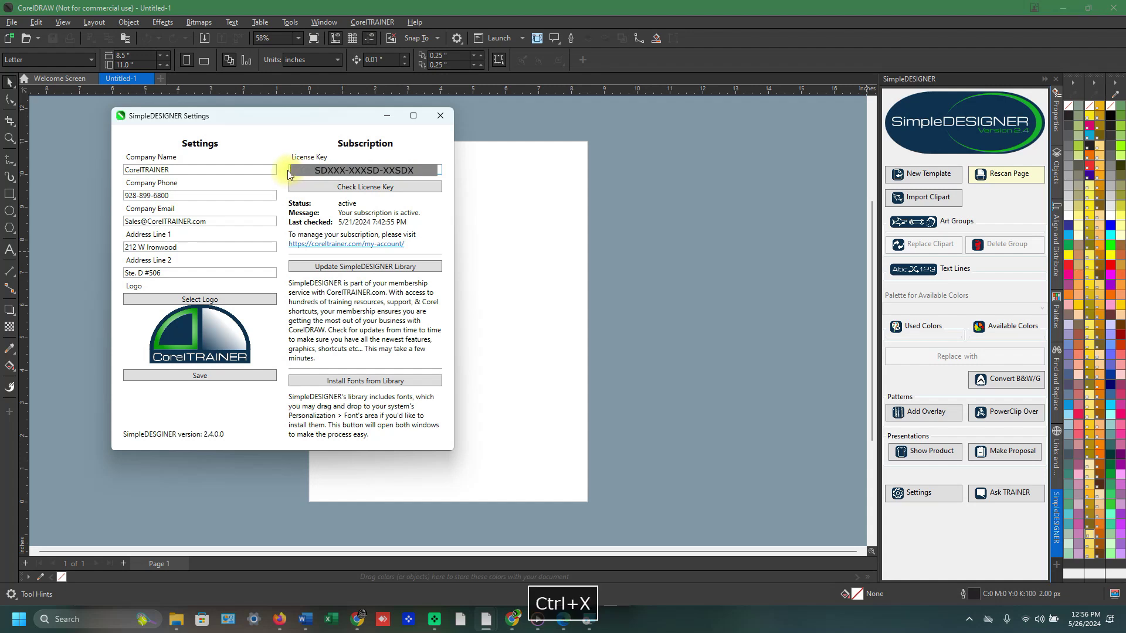
key(ctrl+v)
click(378, 185)
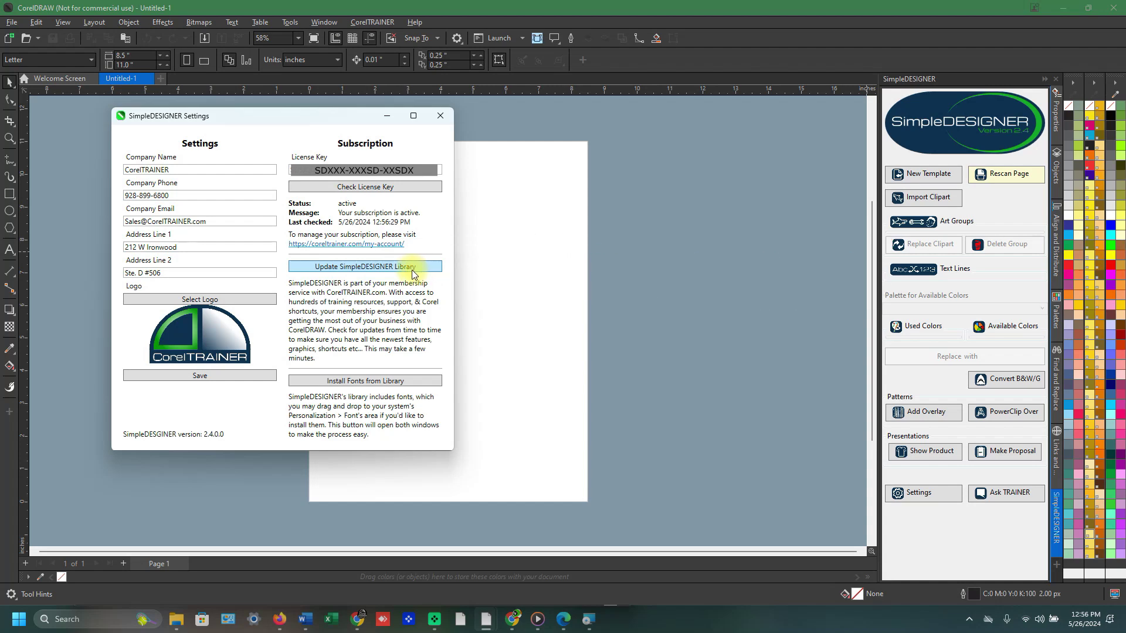
Update the SimpleDESIGNER library, close Settings, and bring Chrome's CorelTRAINER My account page forward.
click(417, 269)
click(437, 116)
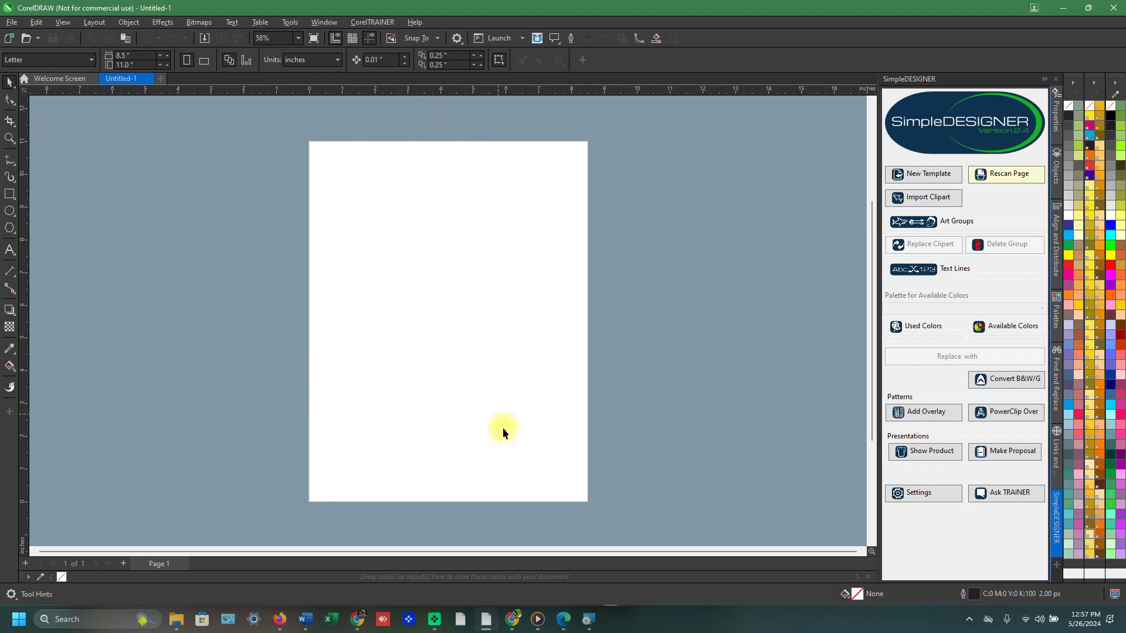
mouse_move(512, 617)
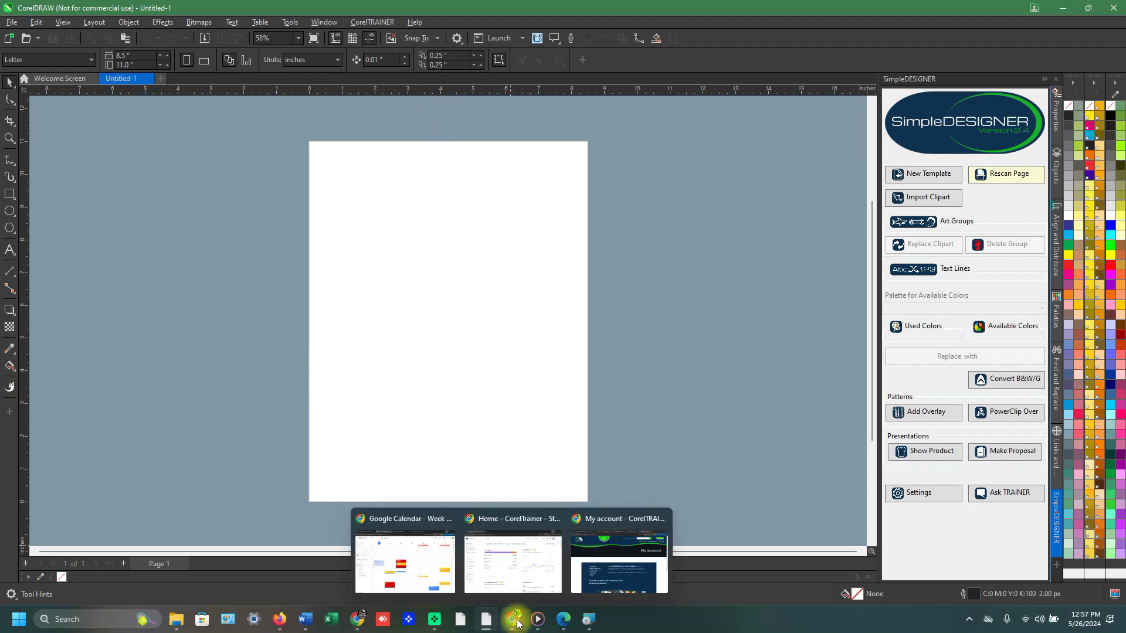
click(607, 577)
Review the CorelTRAINER subscriptions list, return to the Dashboard, then switch back to CorelDRAW.
scroll(620, 233, down, 4)
scroll(619, 234, up, 4)
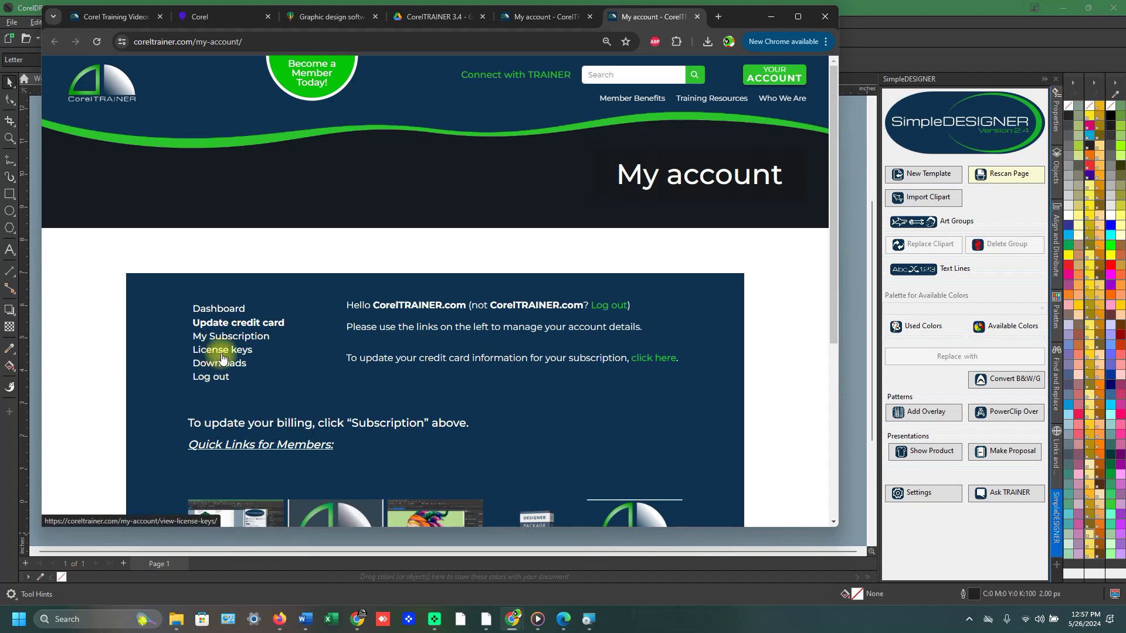
click(224, 343)
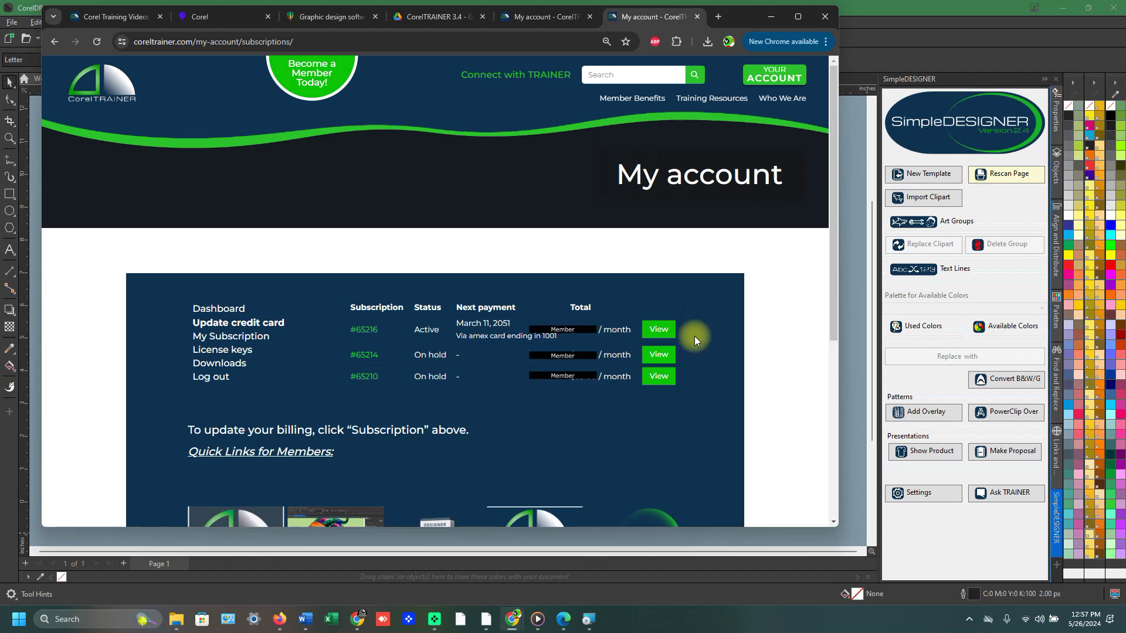
scroll(508, 346, down, 2)
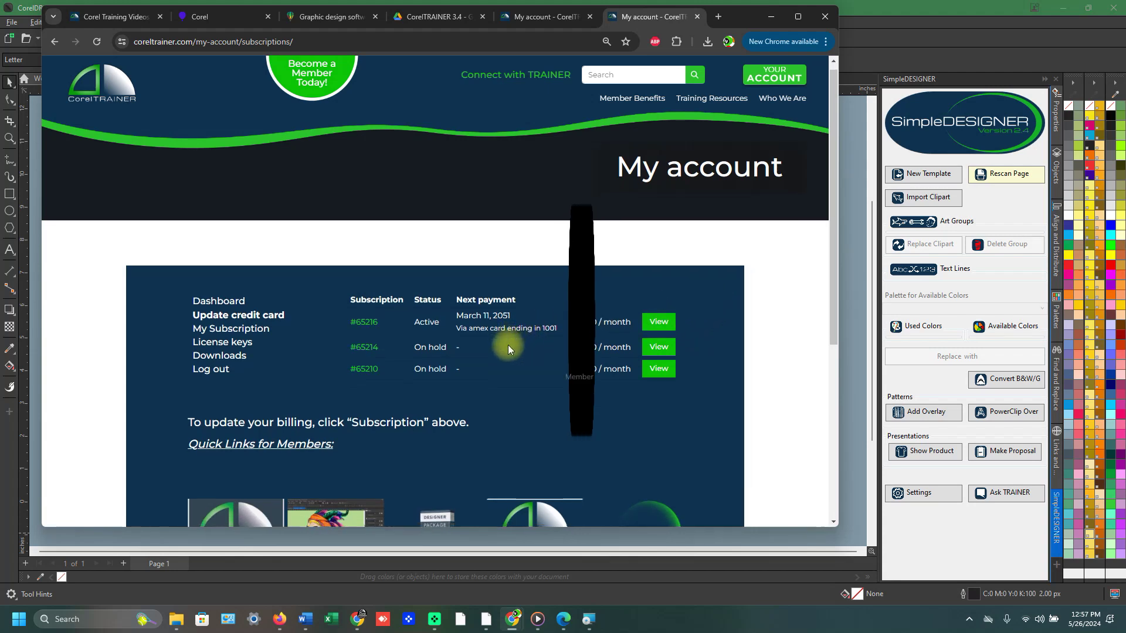
scroll(507, 345, up, 2)
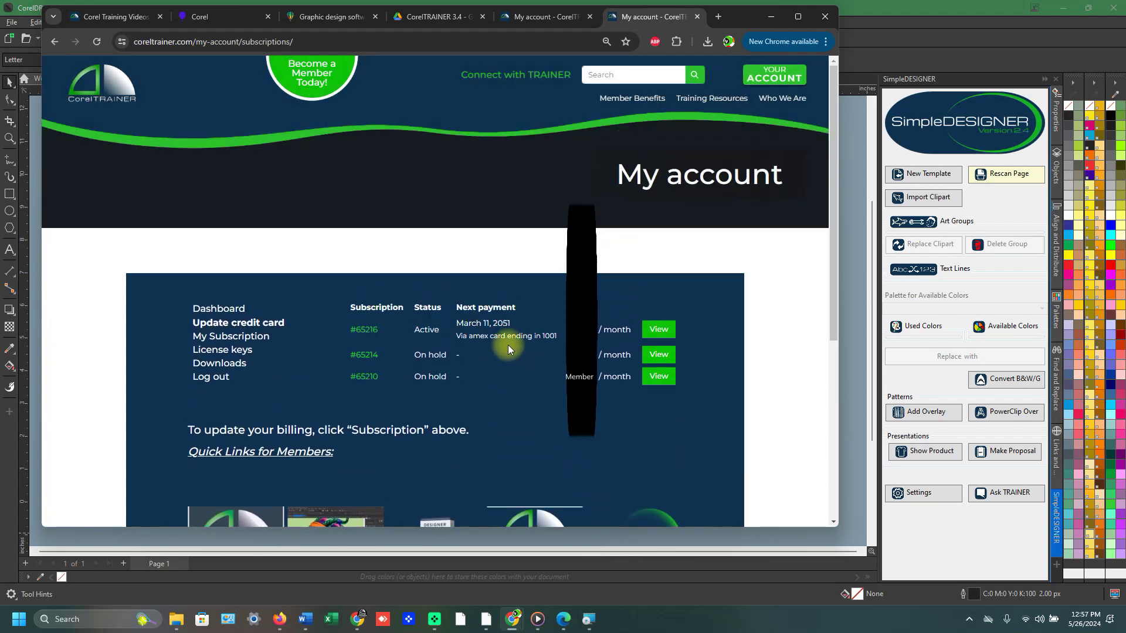
click(240, 310)
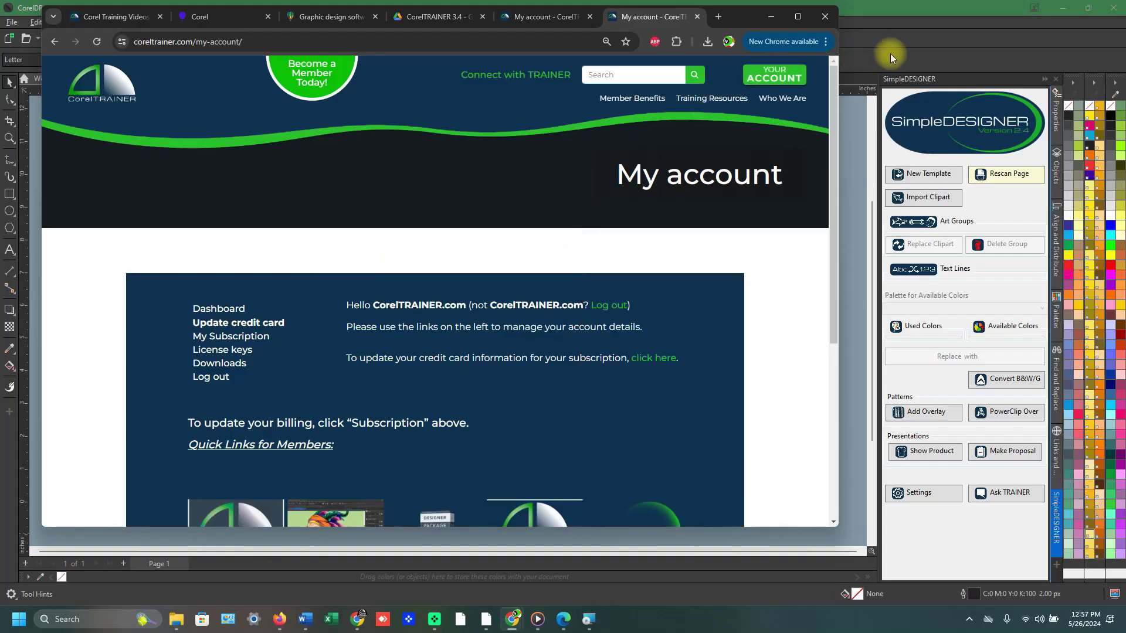
click(895, 50)
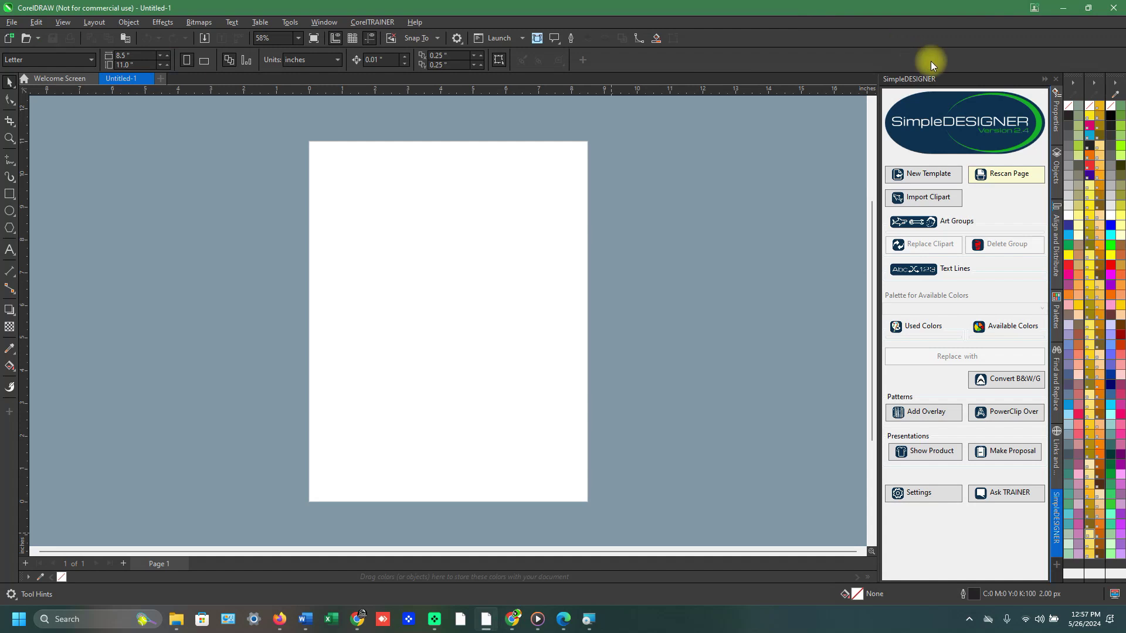
Dock SimpleDESIGNER beside Links and Rollovers, widen the side panels, then collapse Links and Rollovers.
click(1043, 82)
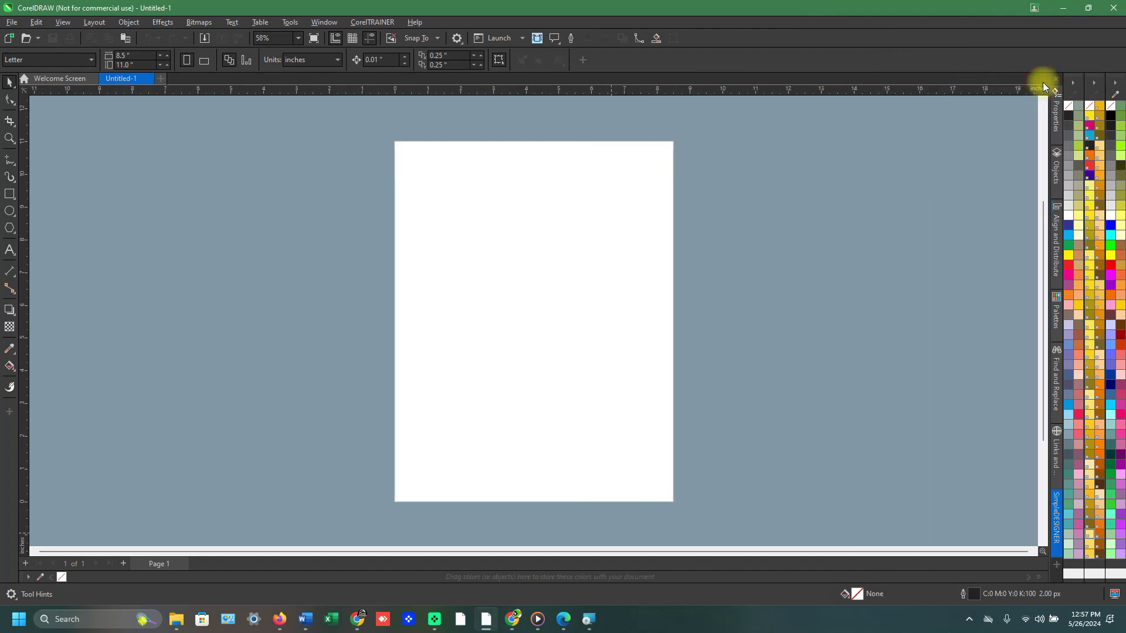
click(1058, 527)
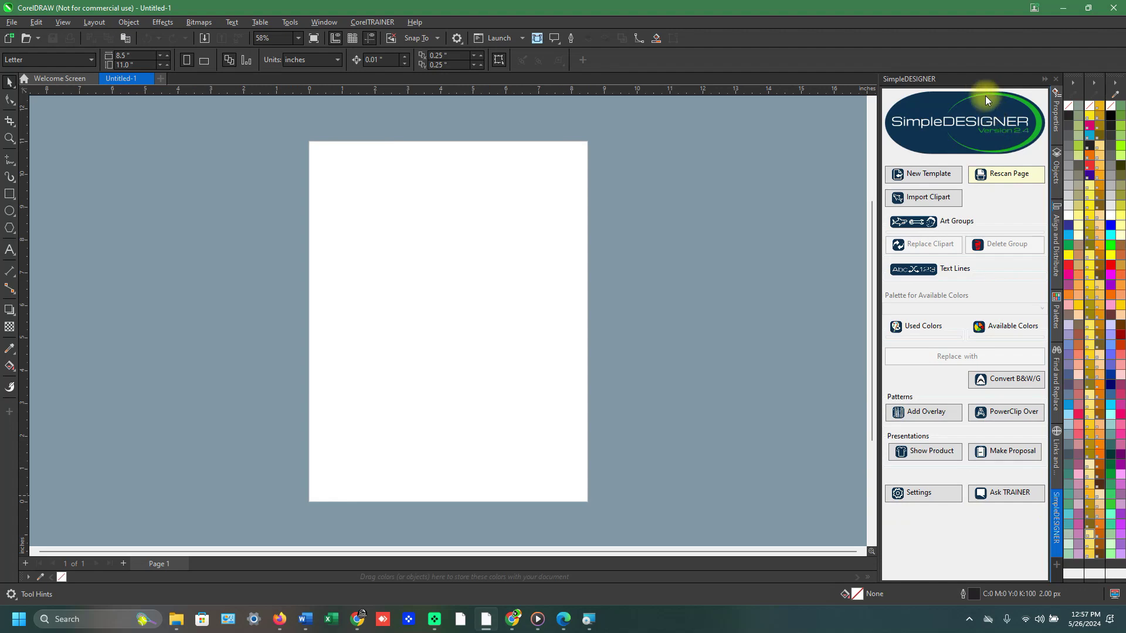
drag(1057, 517, 879, 210)
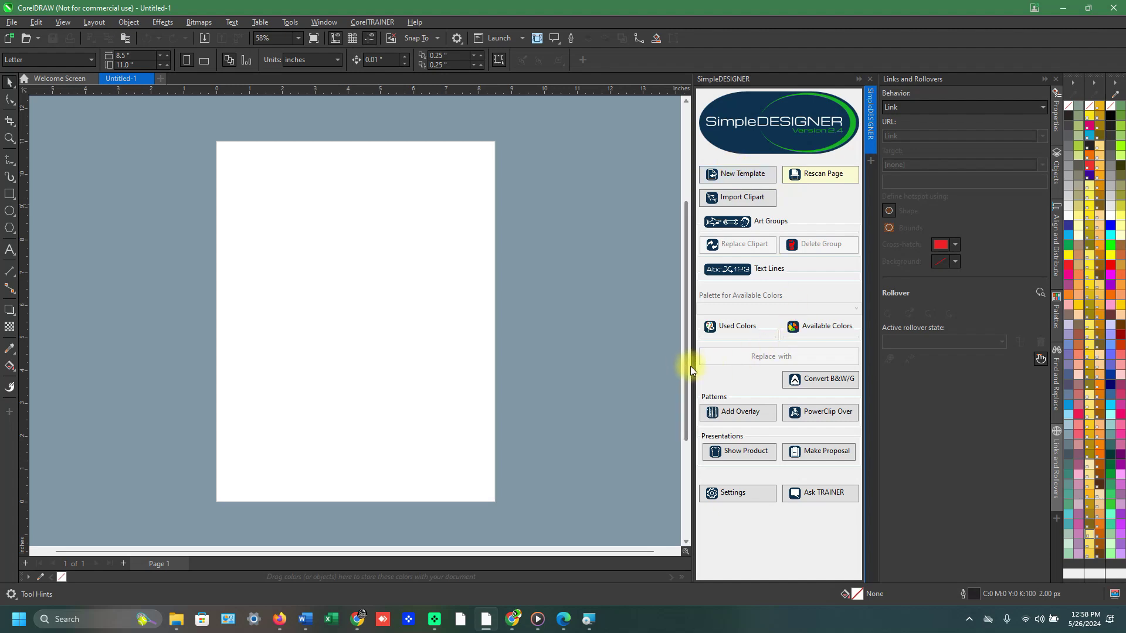
drag(690, 366, 640, 369)
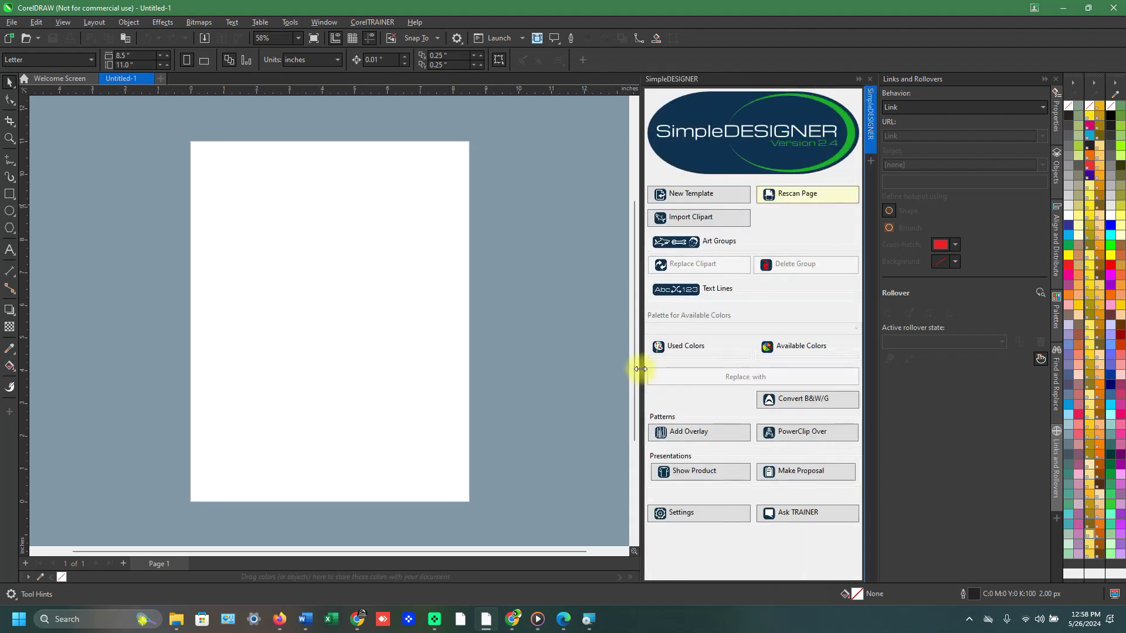
click(1044, 79)
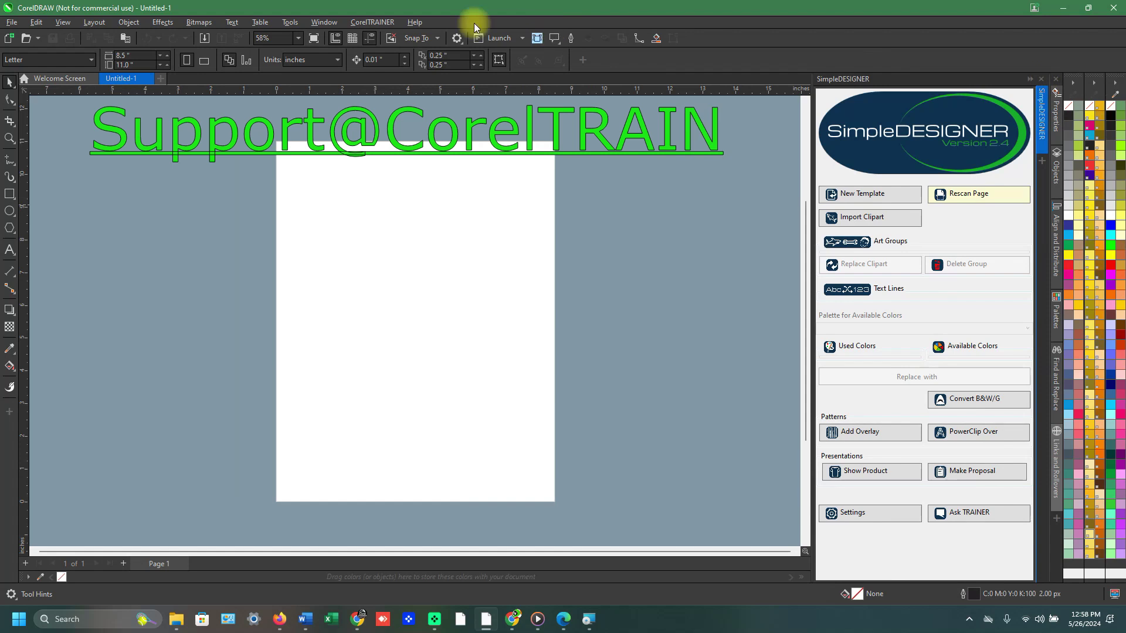
click(382, 26)
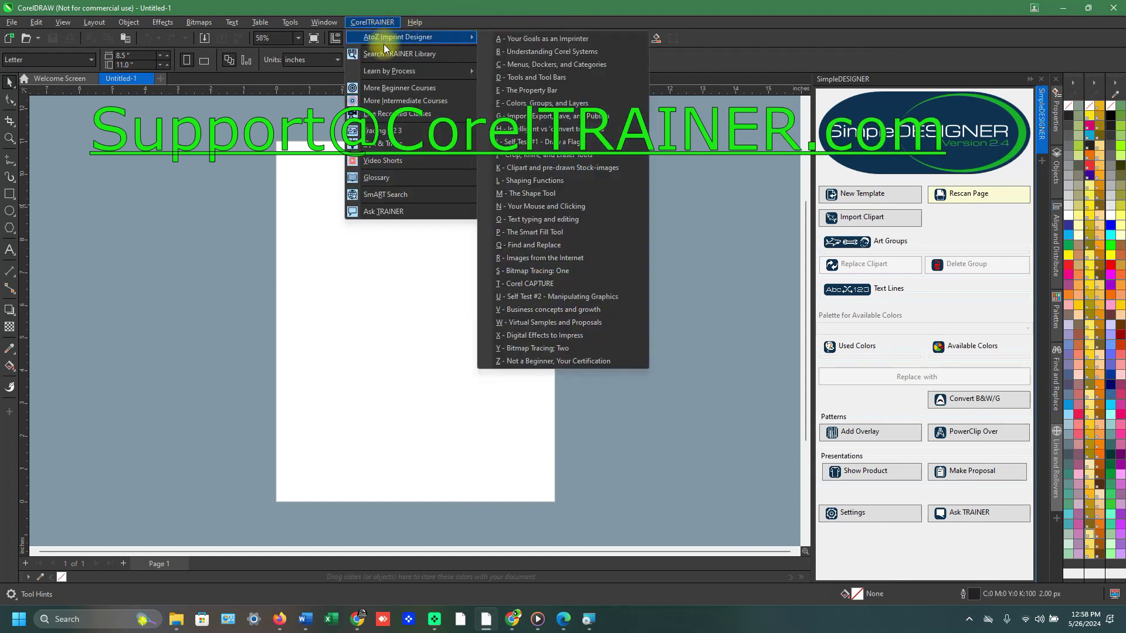
Open and close the Search TRAINER Library dialog and the SimpleDESIGNER Settings window.
click(384, 59)
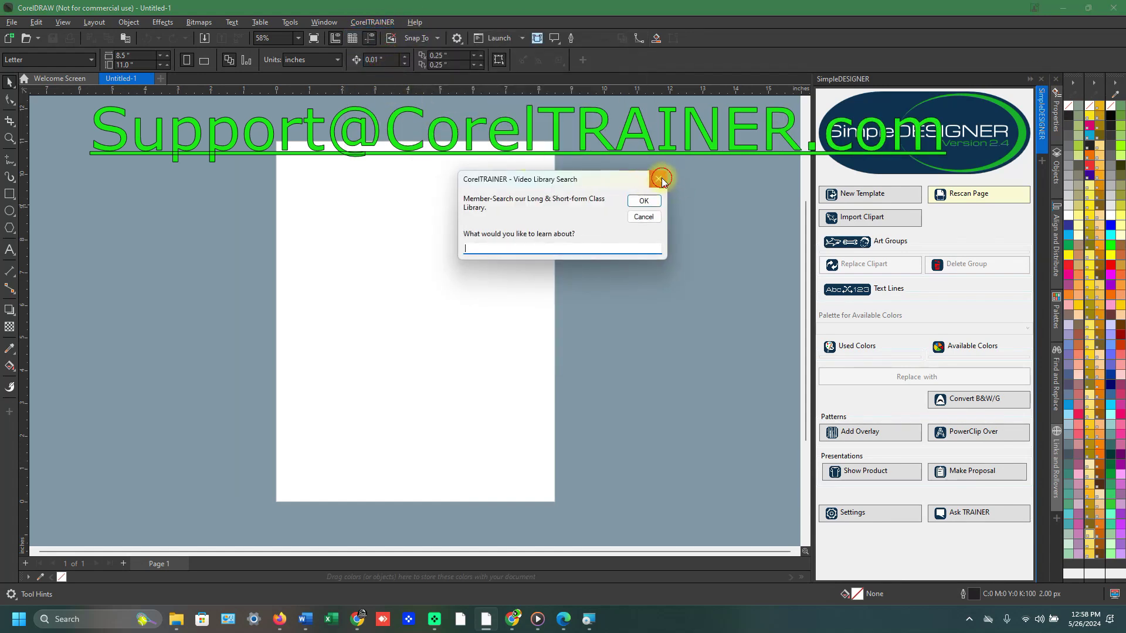
click(660, 179)
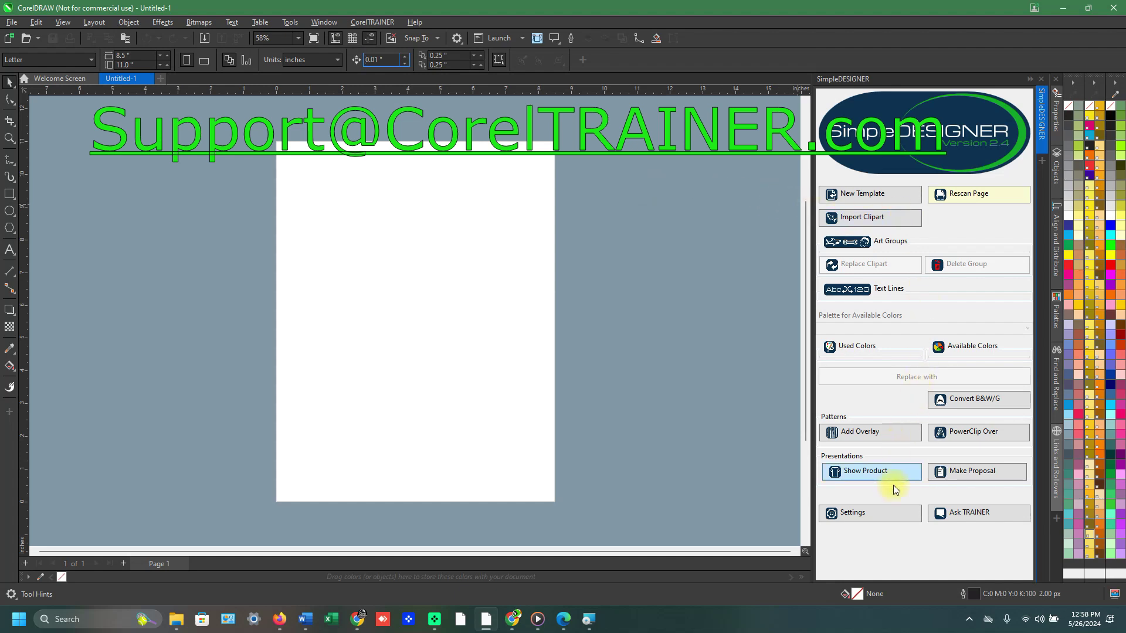
click(884, 515)
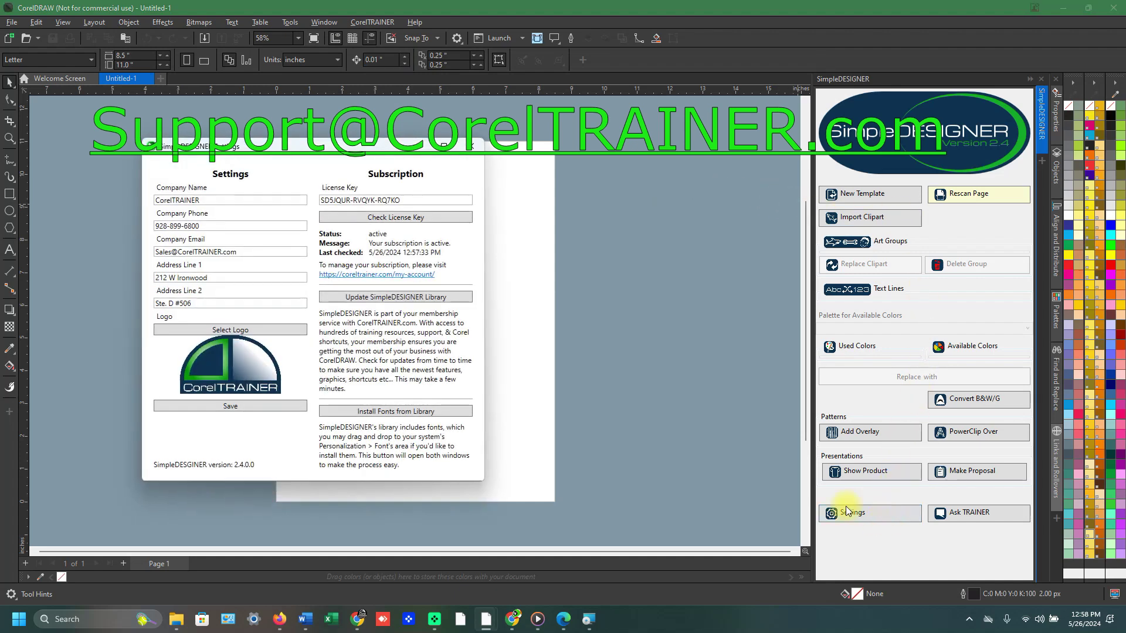
click(471, 146)
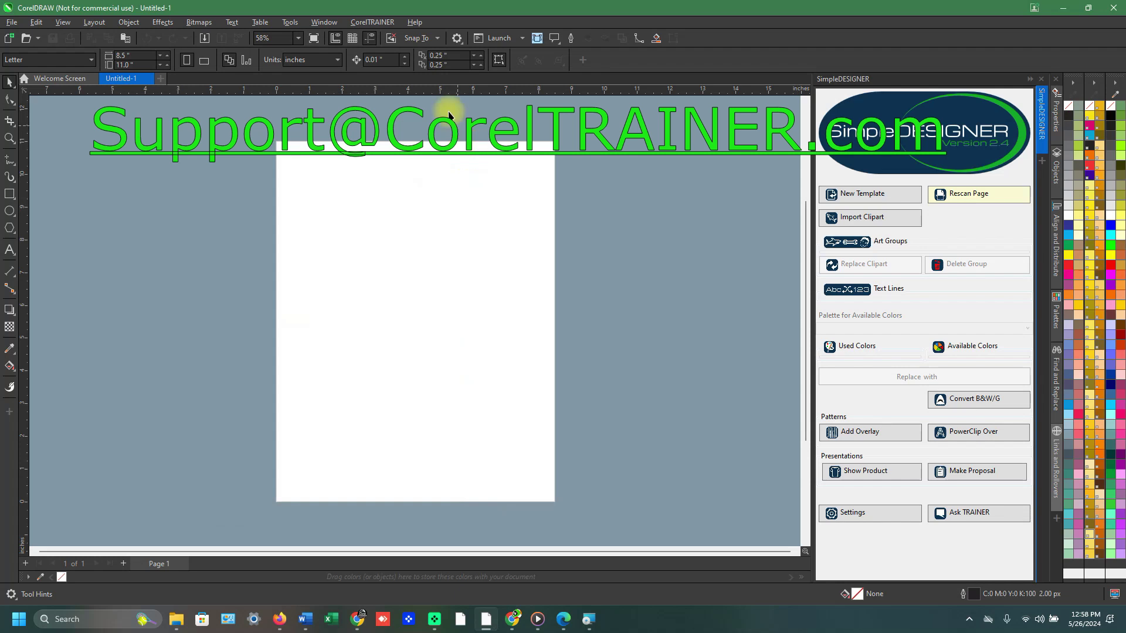
Paste the support e-mail text line onto the Untitled-1 page.
click(394, 25)
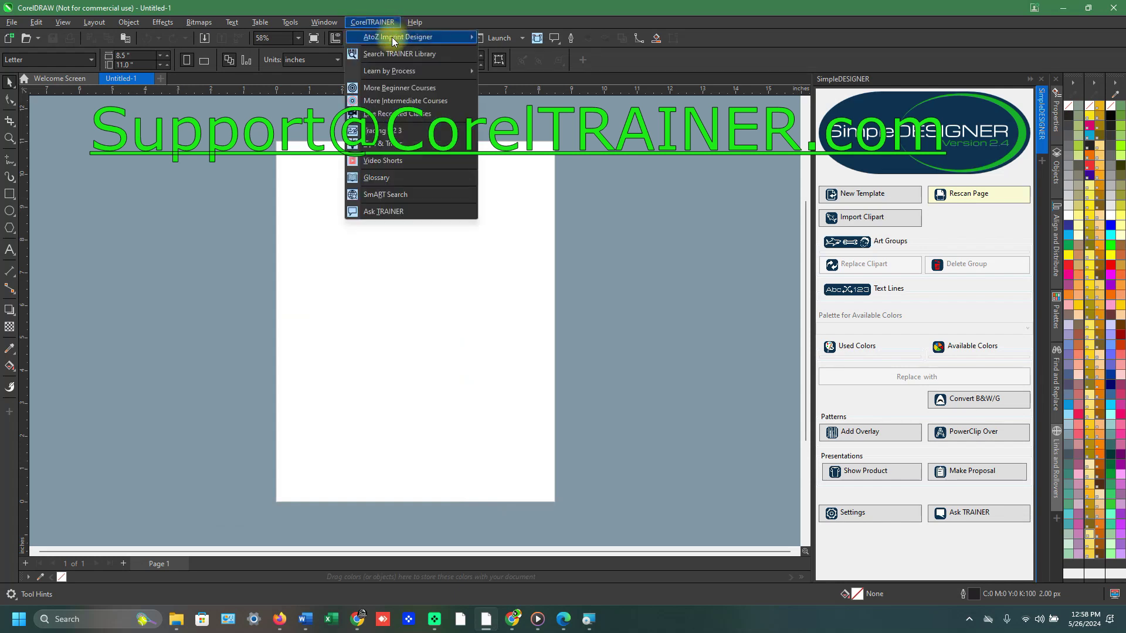
click(657, 248)
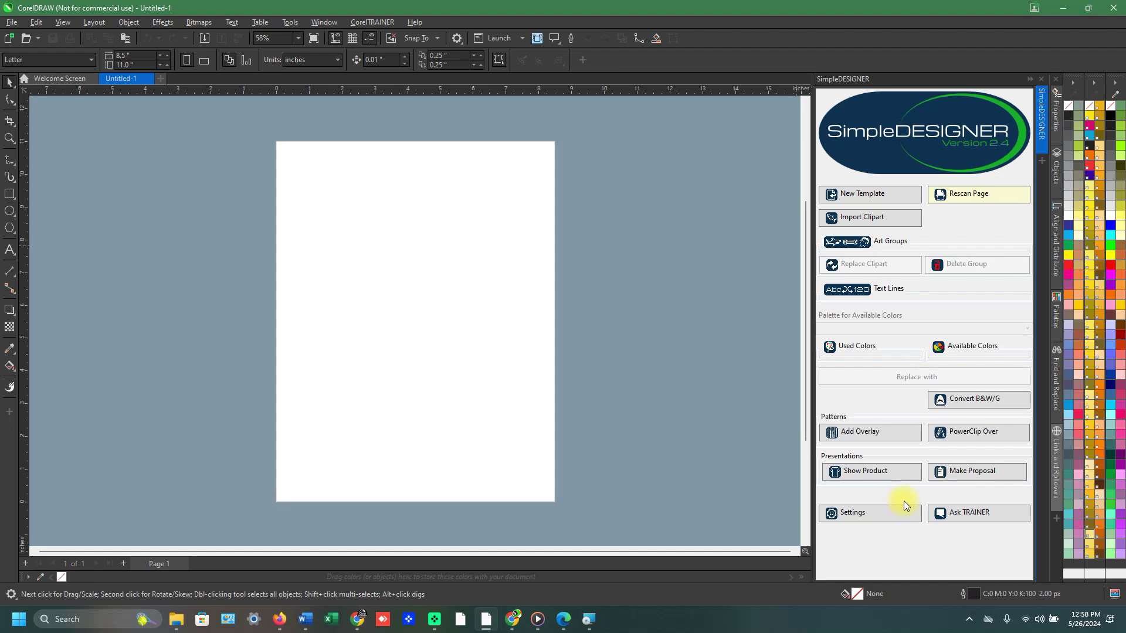
key(ctrl+v)
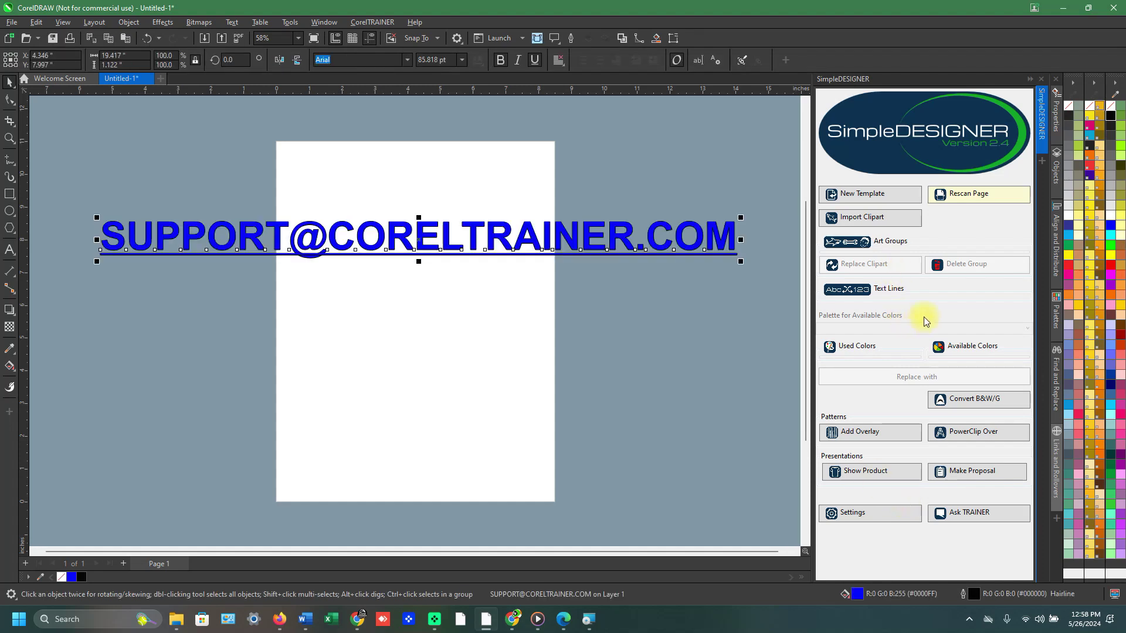
click(888, 519)
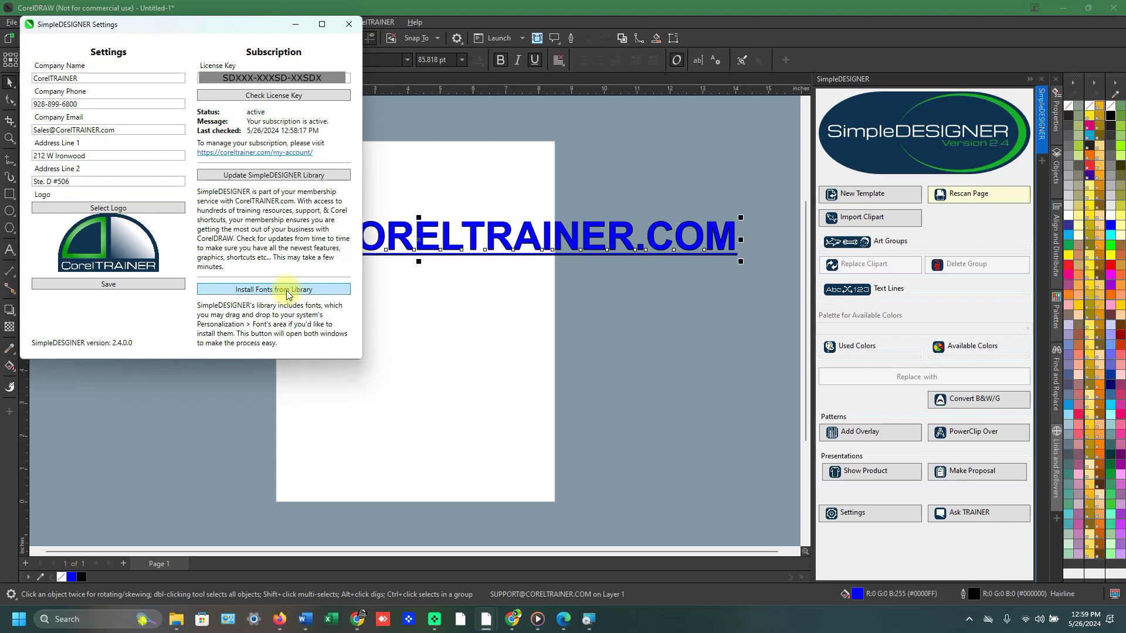
Run Install Fonts from Library, bringing up Windows Fonts settings beside the Library Fonts folder.
click(325, 295)
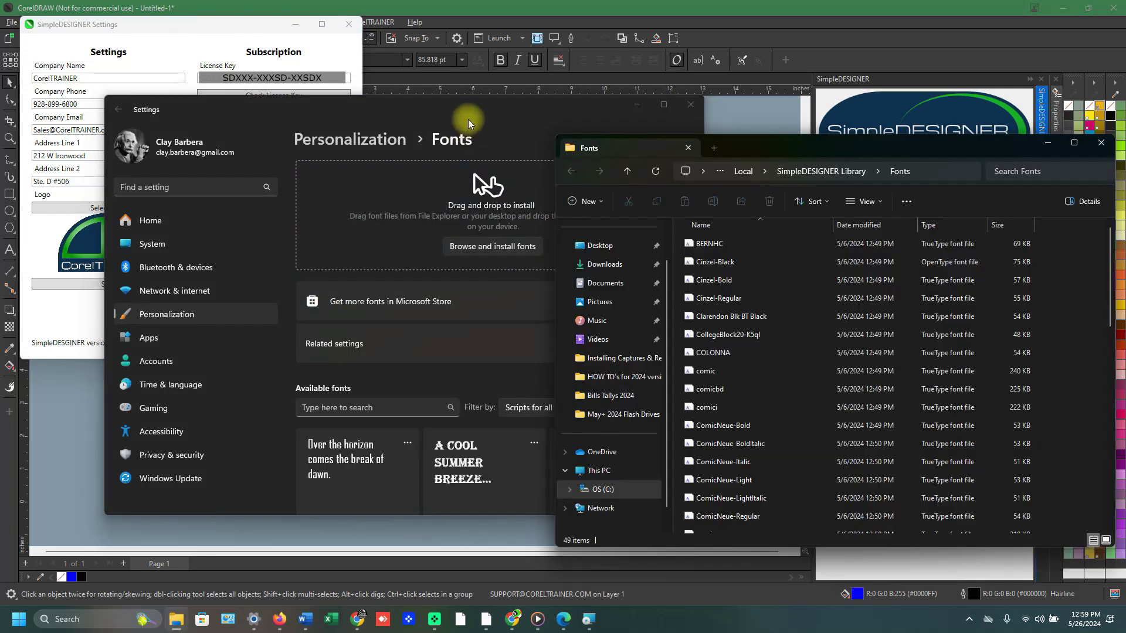
click(485, 111)
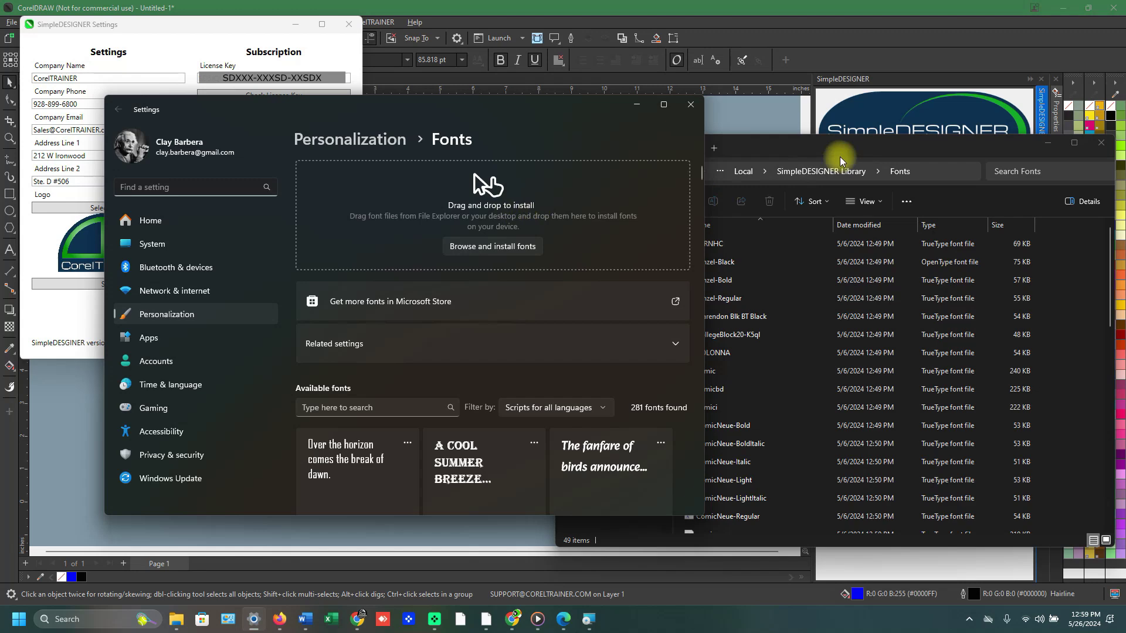
Drop all 49 library fonts into Windows Fonts, keeping existing Cinzel-Black, then close both windows.
click(855, 150)
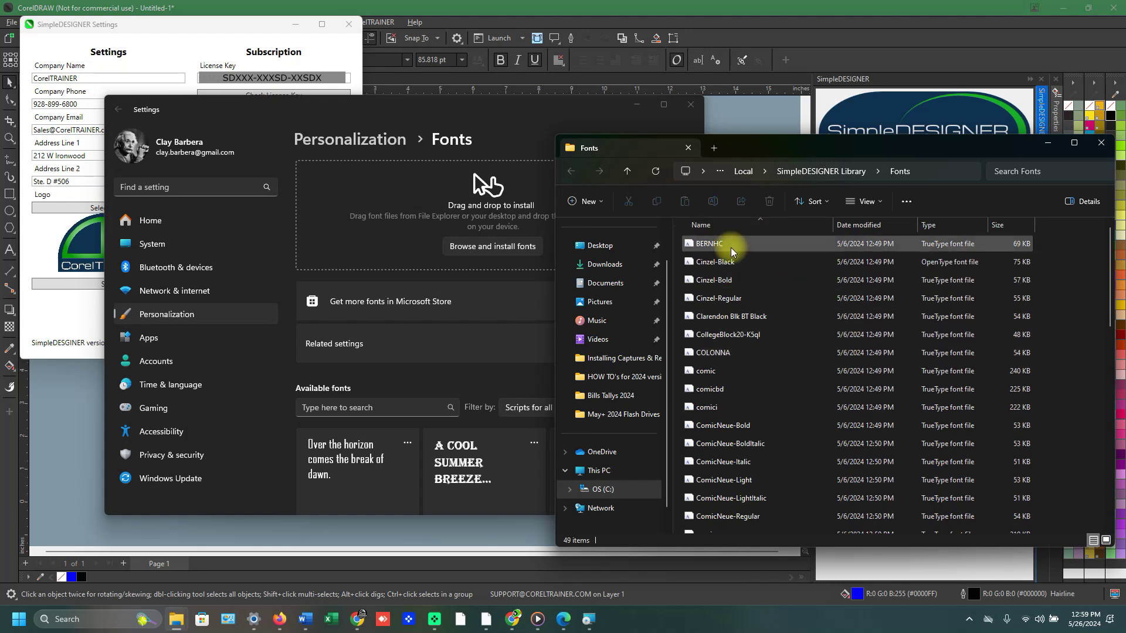
click(730, 251)
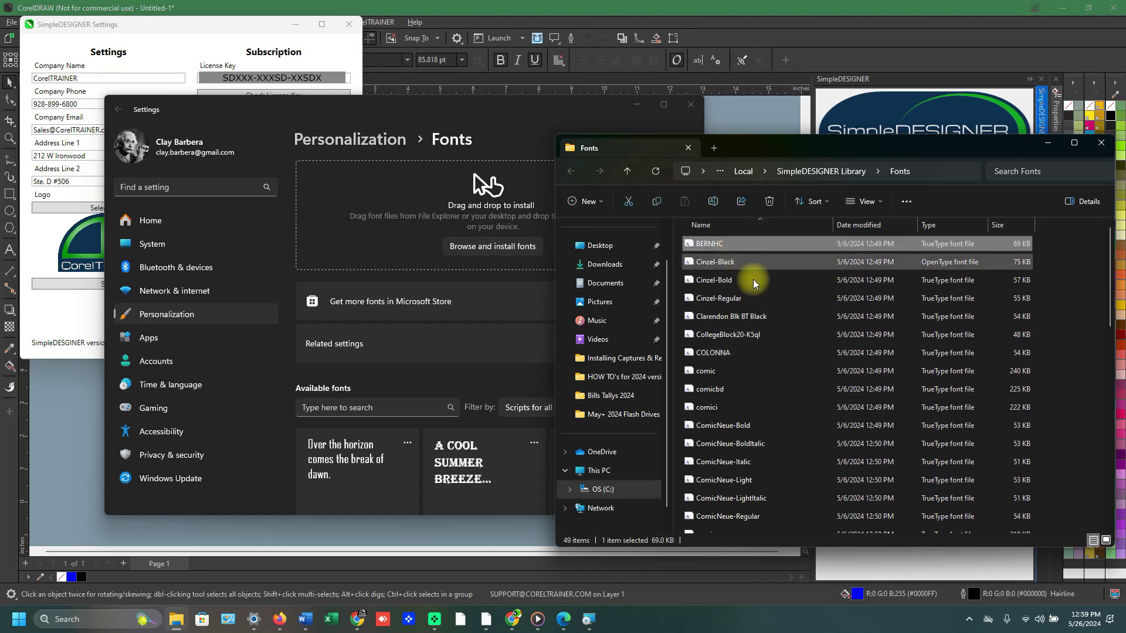
key(ctrl+a)
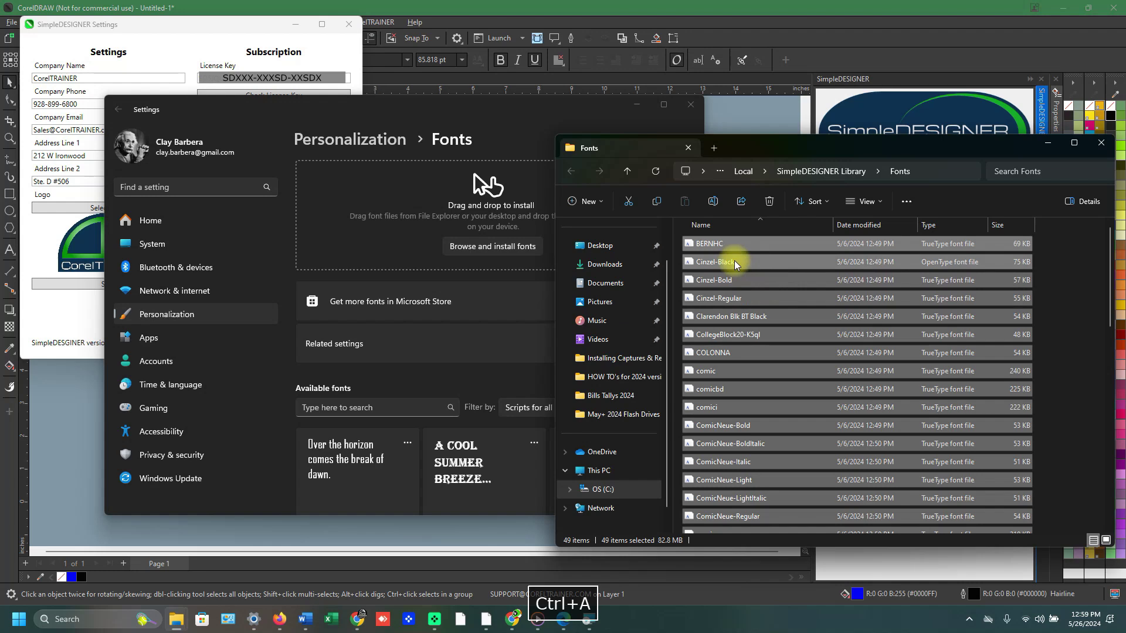
drag(717, 261, 486, 219)
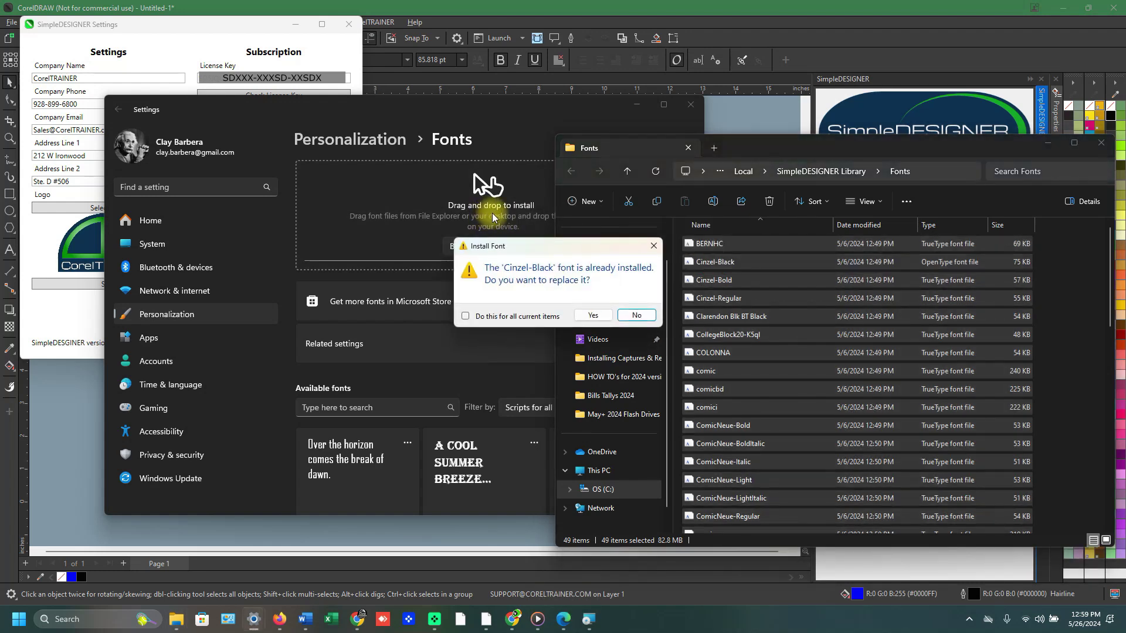
click(637, 315)
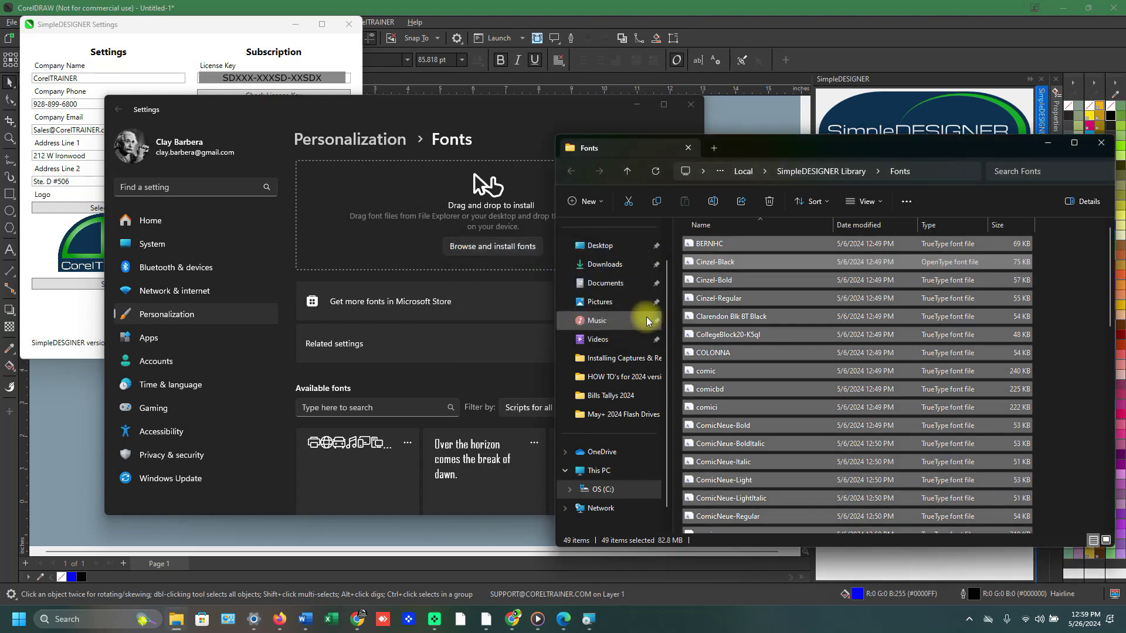
click(1102, 142)
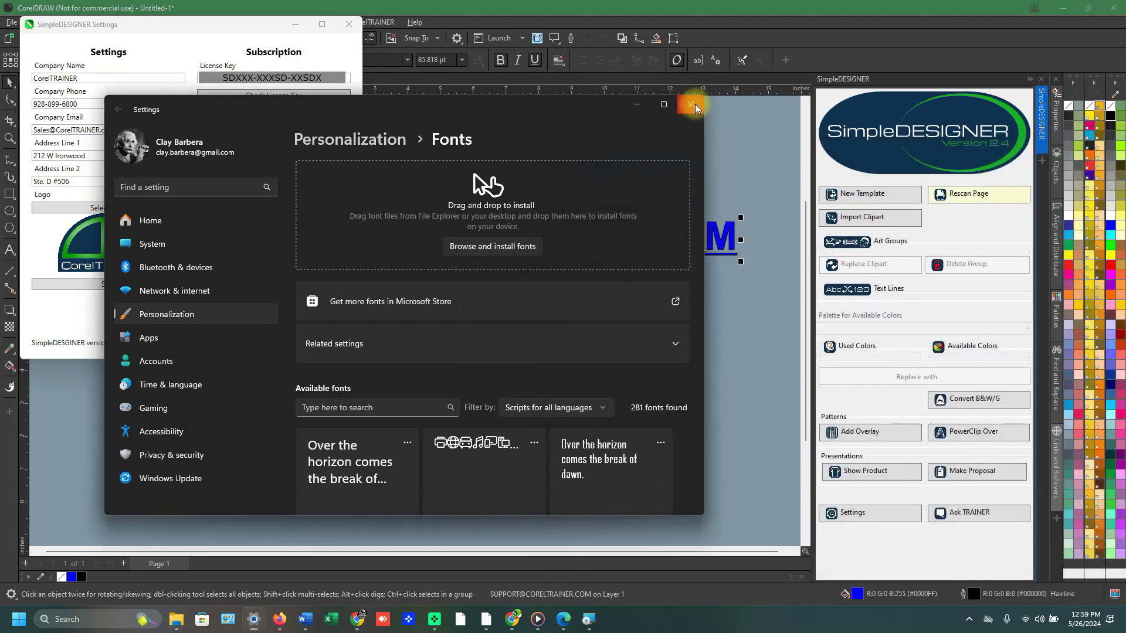
click(689, 104)
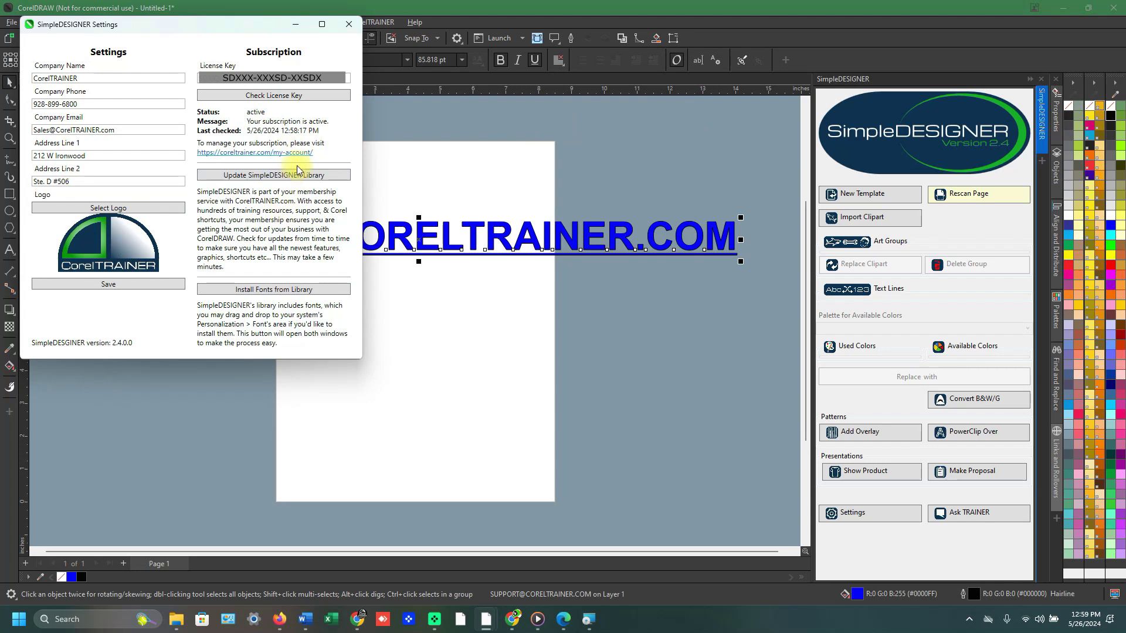
Browse the SimpleDESIGNER template library in an enlarged browser, check thumbnail size options, then close it.
click(349, 25)
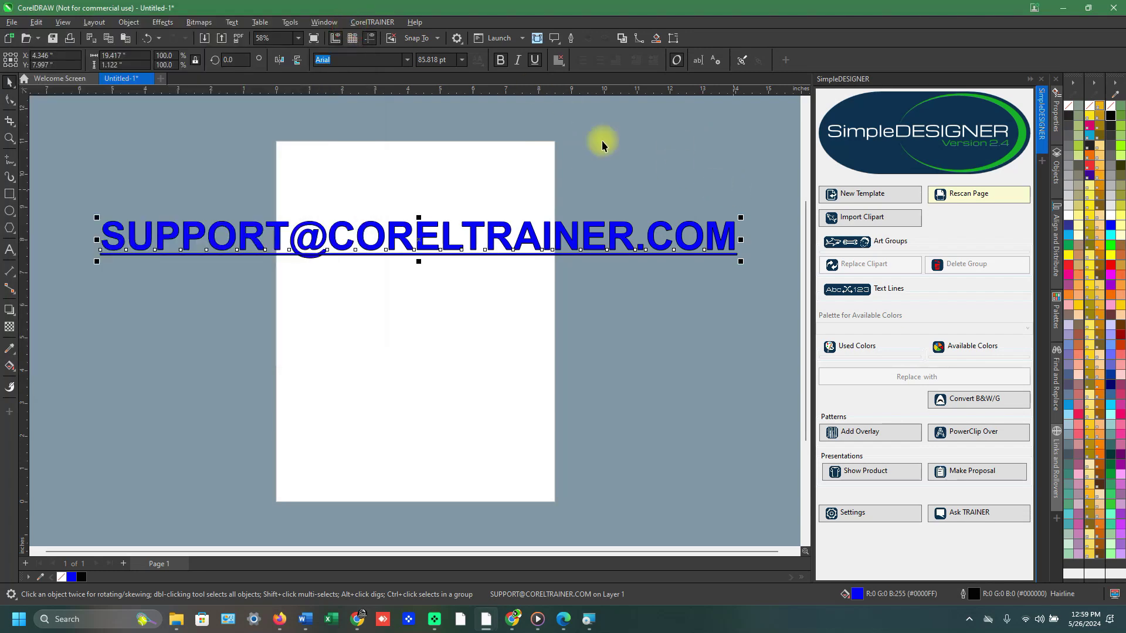
click(388, 26)
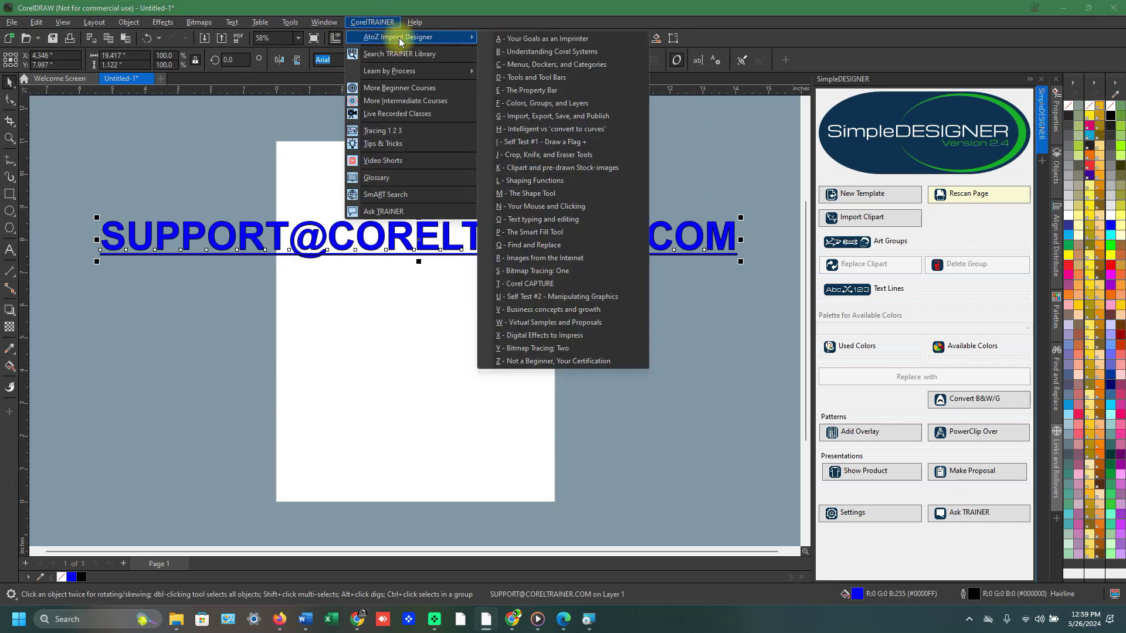
click(882, 195)
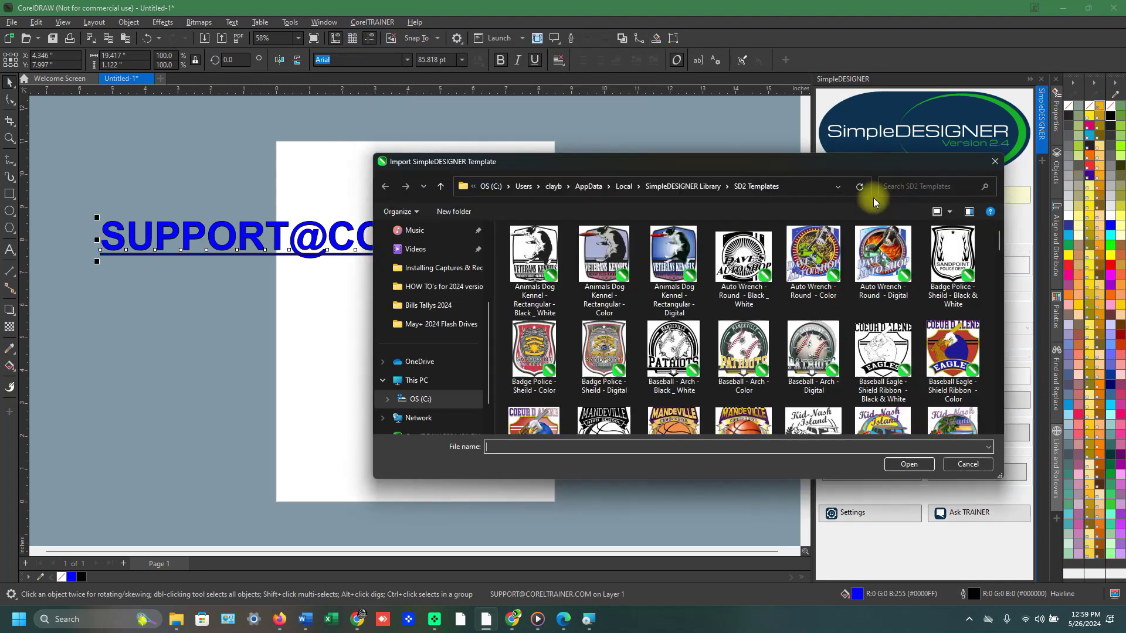
drag(871, 164, 679, 103)
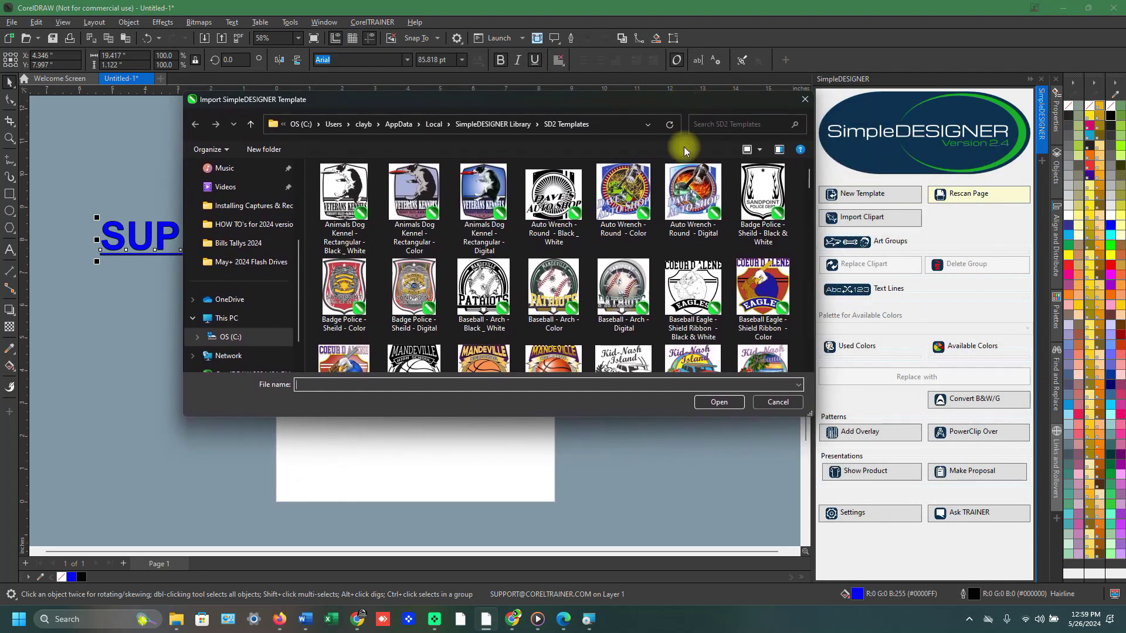
drag(631, 417, 620, 567)
scroll(660, 344, down, 15)
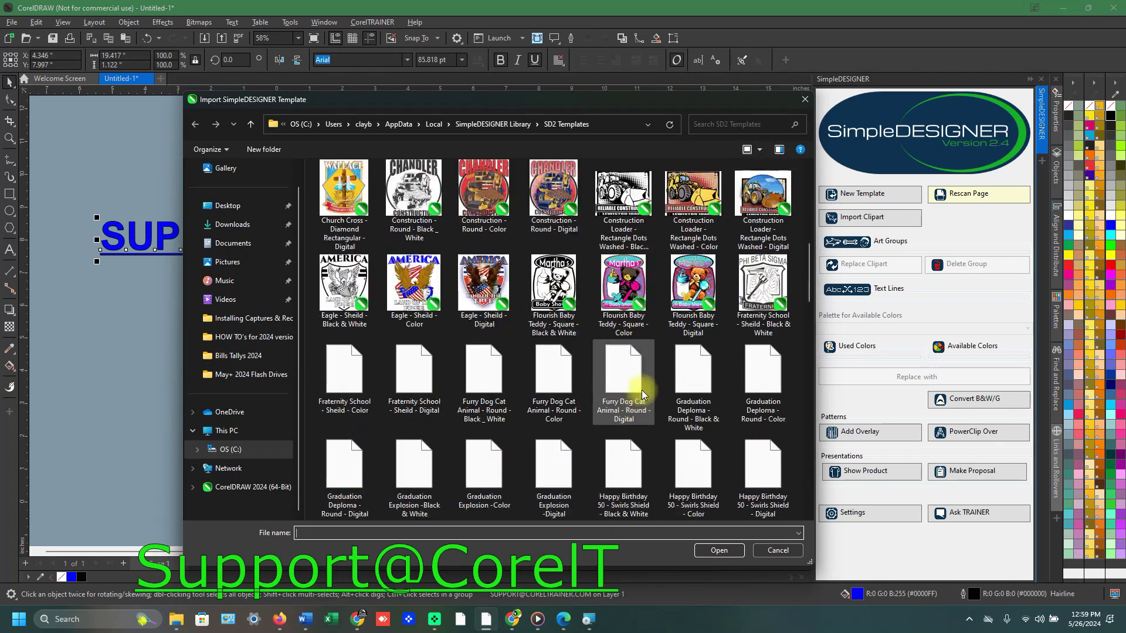
scroll(657, 344, up, 15)
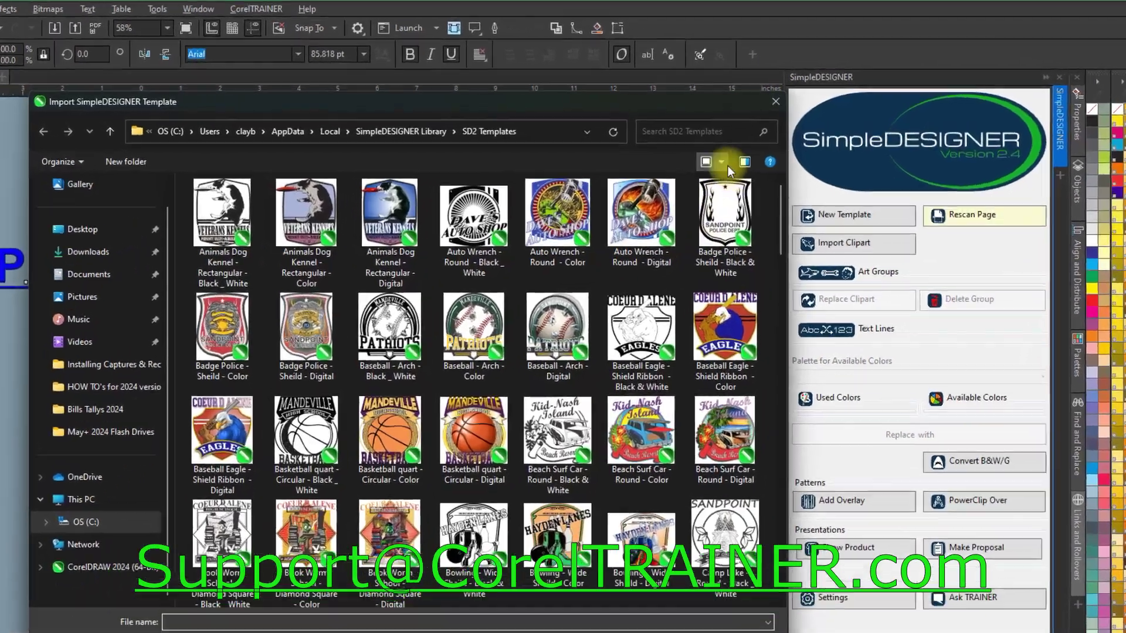
click(760, 149)
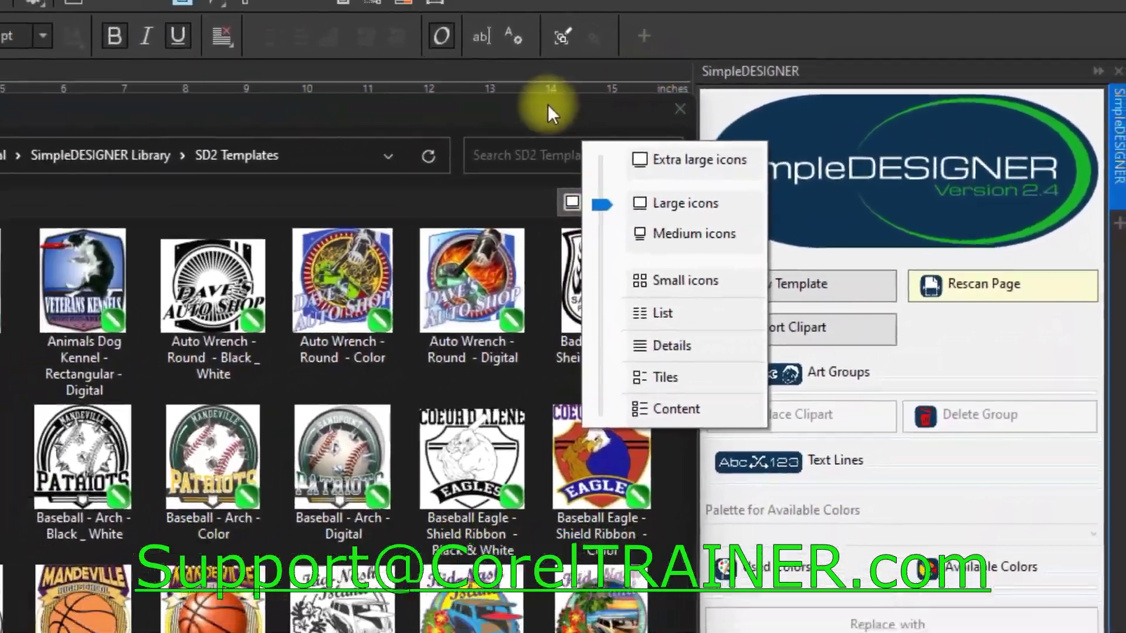
click(521, 111)
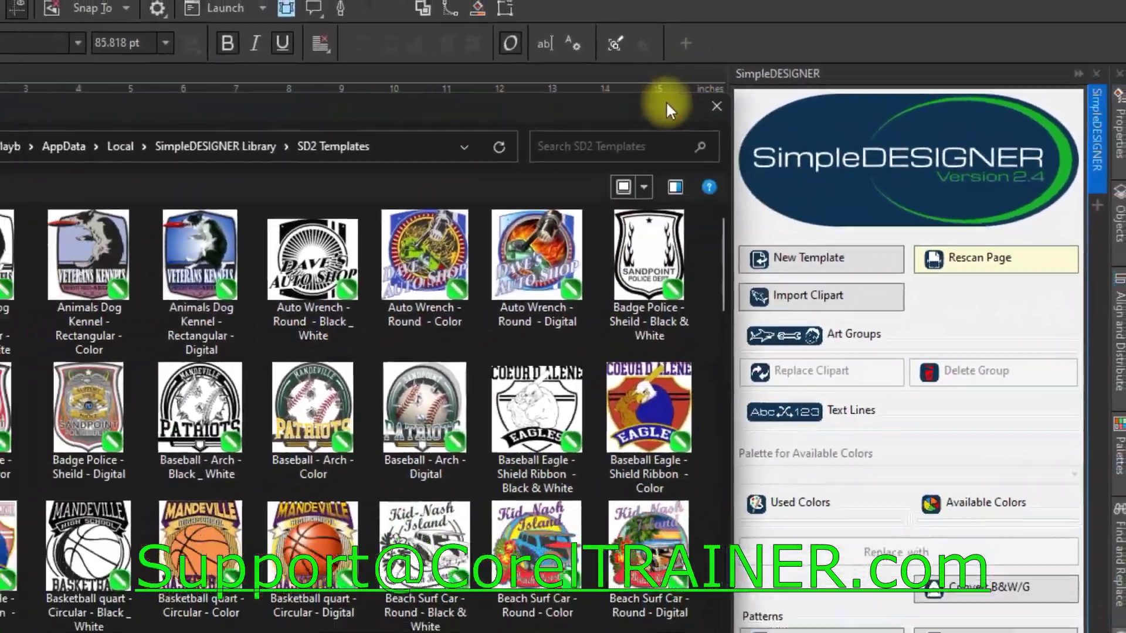
click(666, 110)
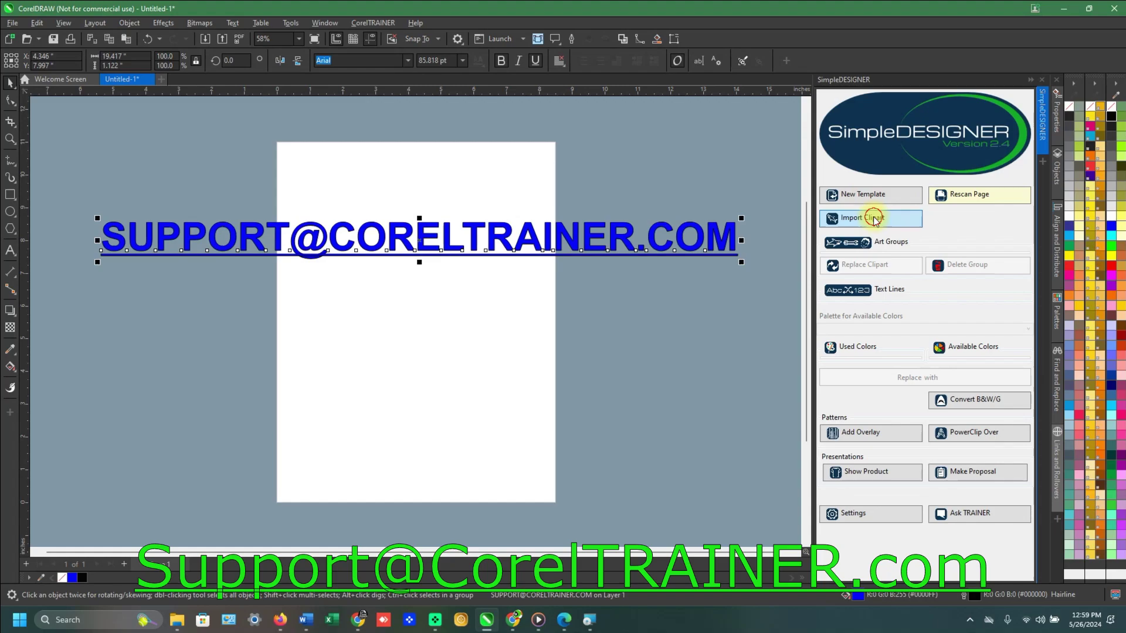
Browse the SD2 Clipart library thumbnails in the SimpleDESIGNER import window.
click(866, 230)
scroll(610, 281, down, 15)
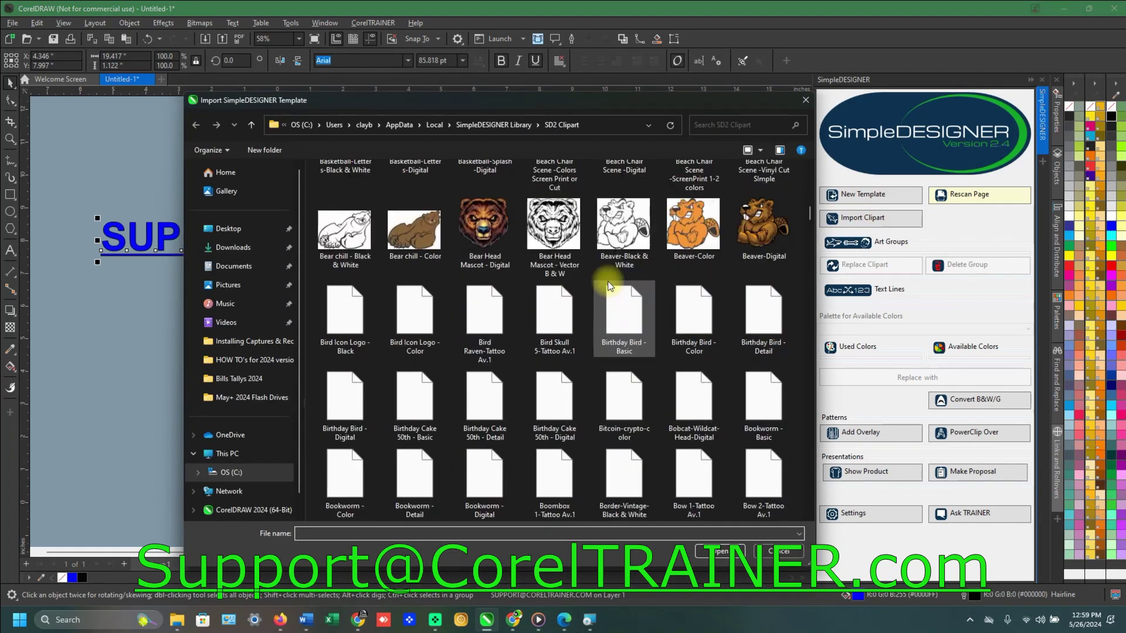
scroll(610, 282, down, 3)
scroll(609, 282, up, 20)
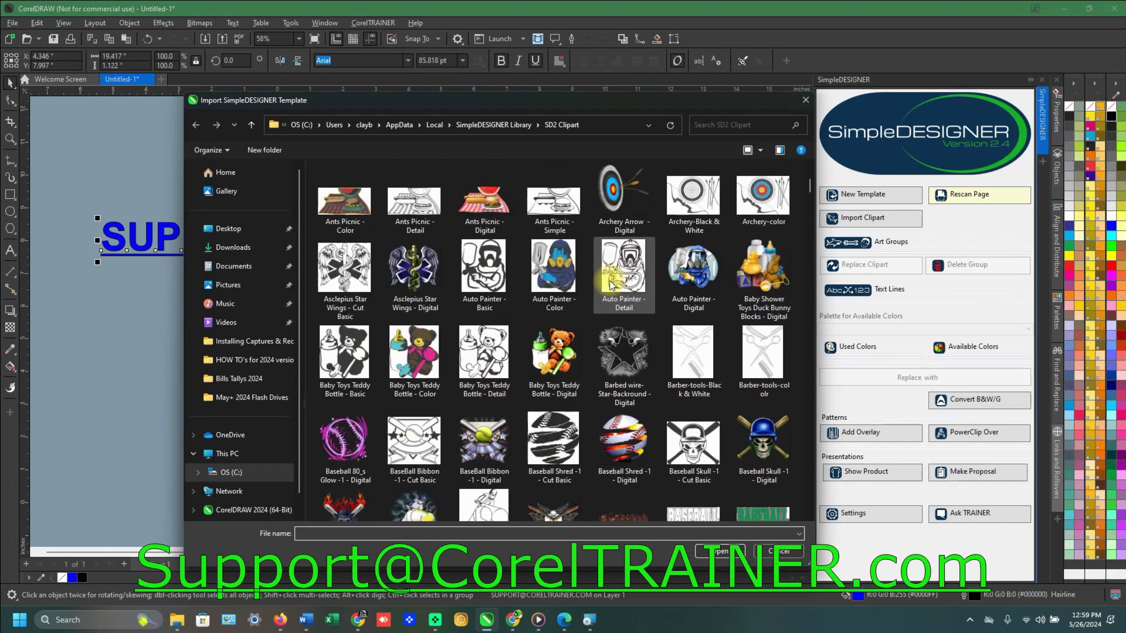